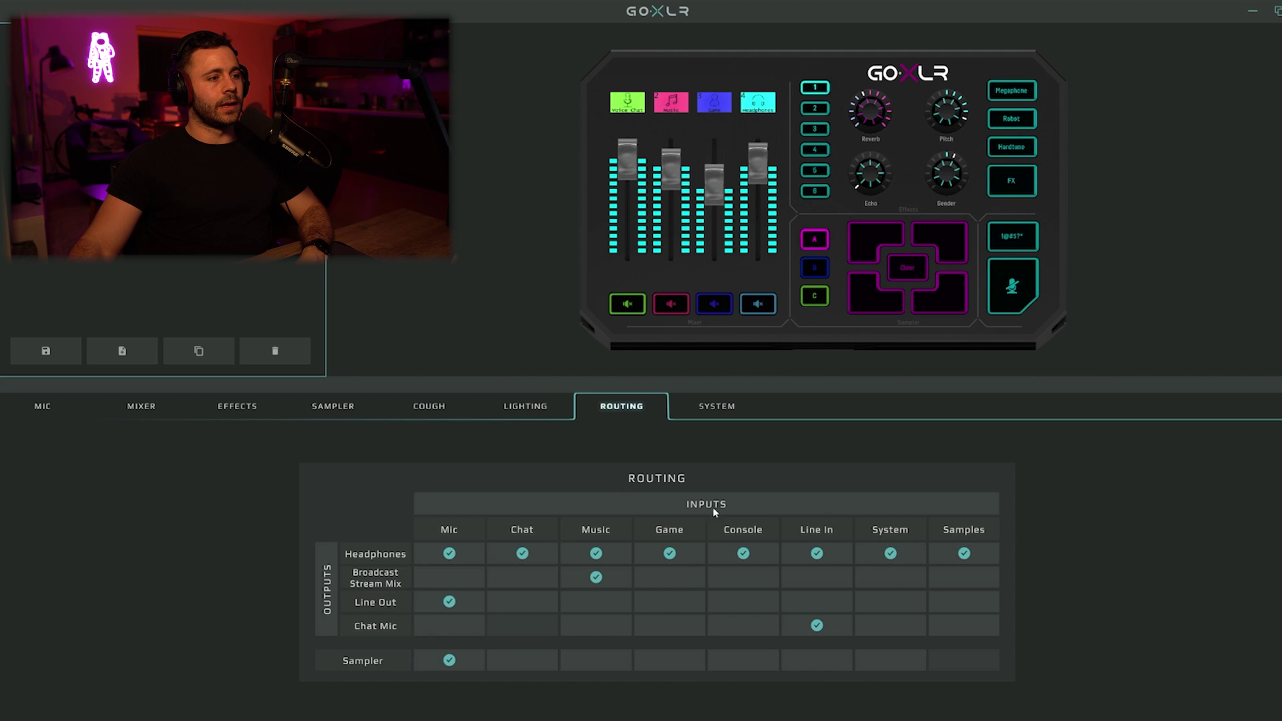
Switch to OBS and add an Audio Input Capture source named "Mic" using the device Sample (4- TC-Helicon GoXLR)
{"action": "mouse_move", "coordinate": [392, 583]}
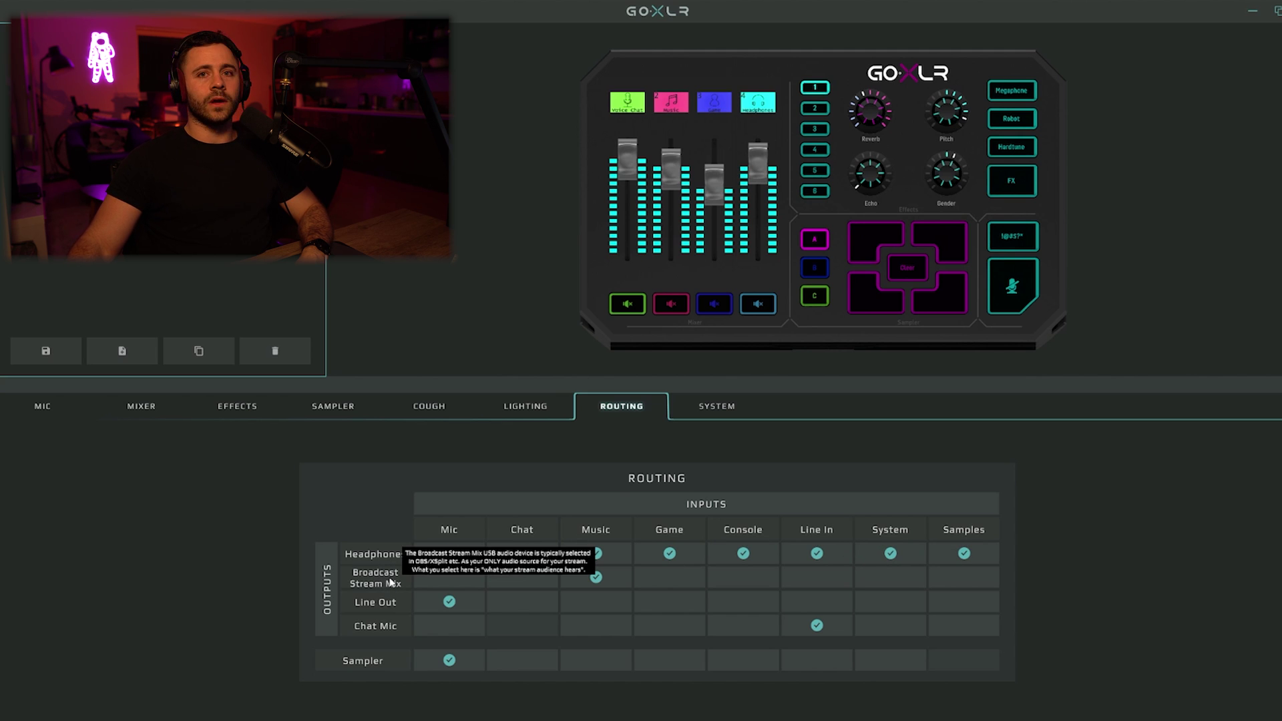
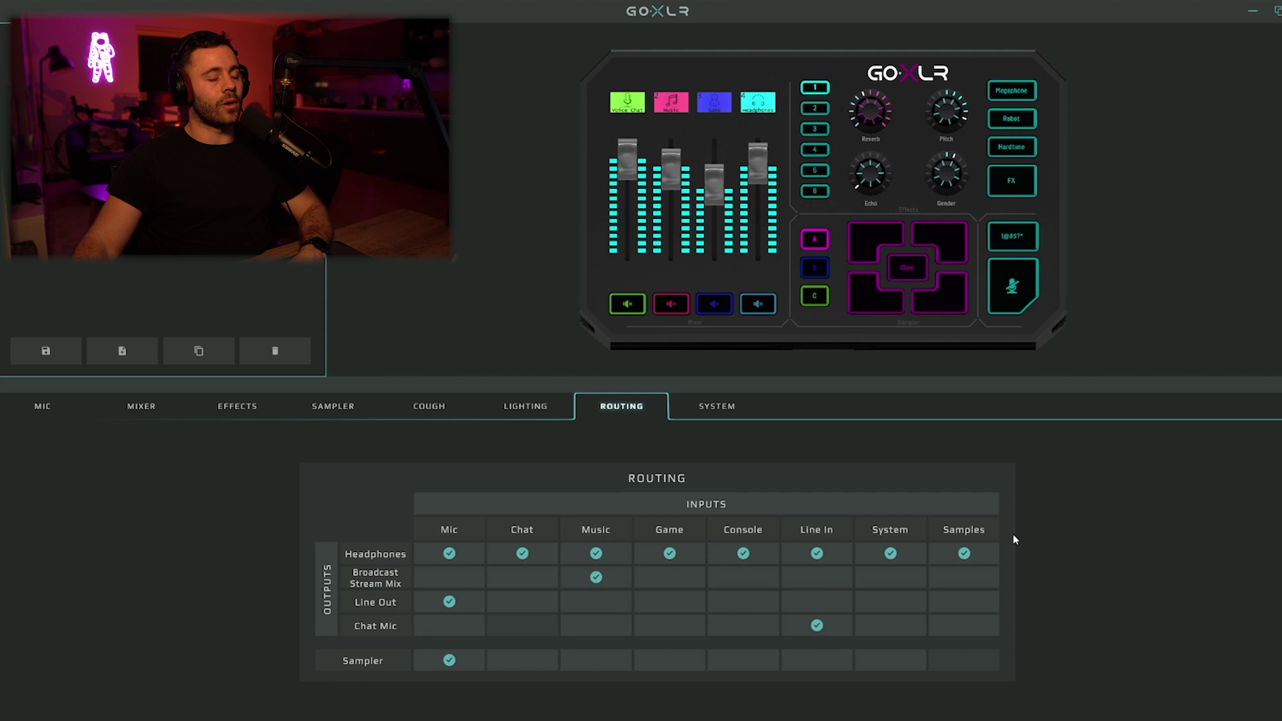
{"action": "key", "text": "alt+Tab"}
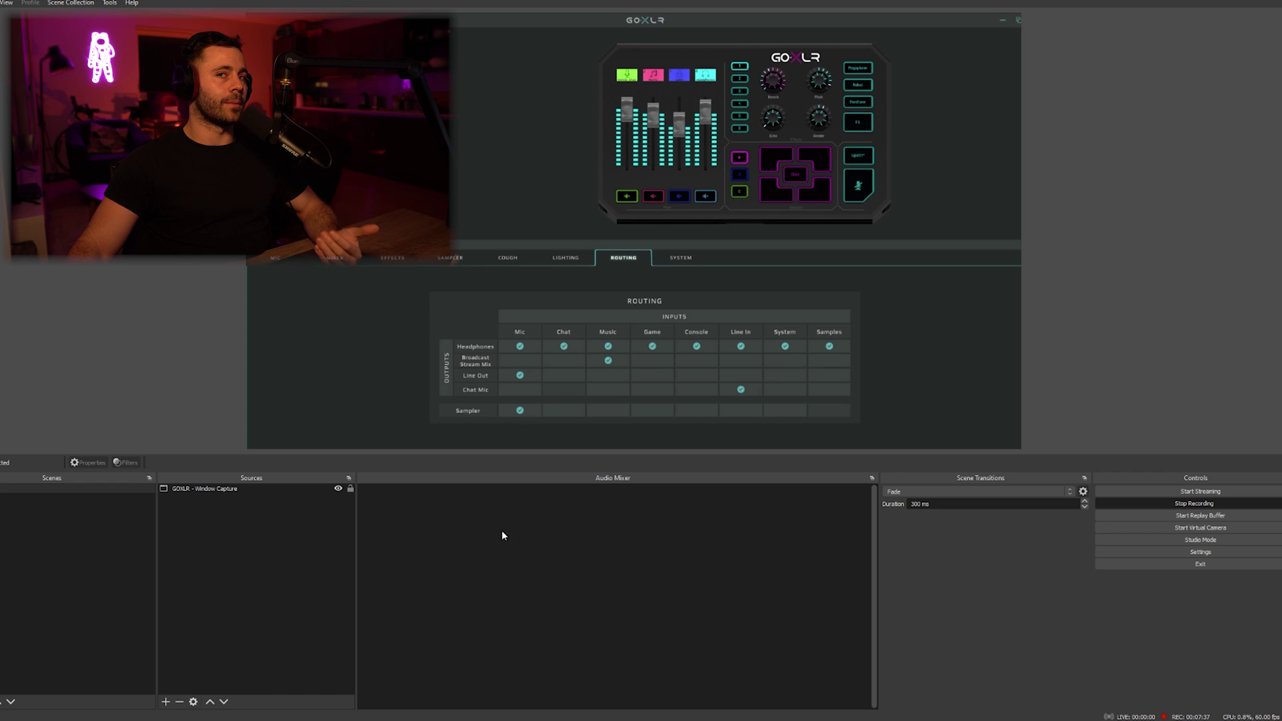
{"action": "left_click", "coordinate": [165, 702]}
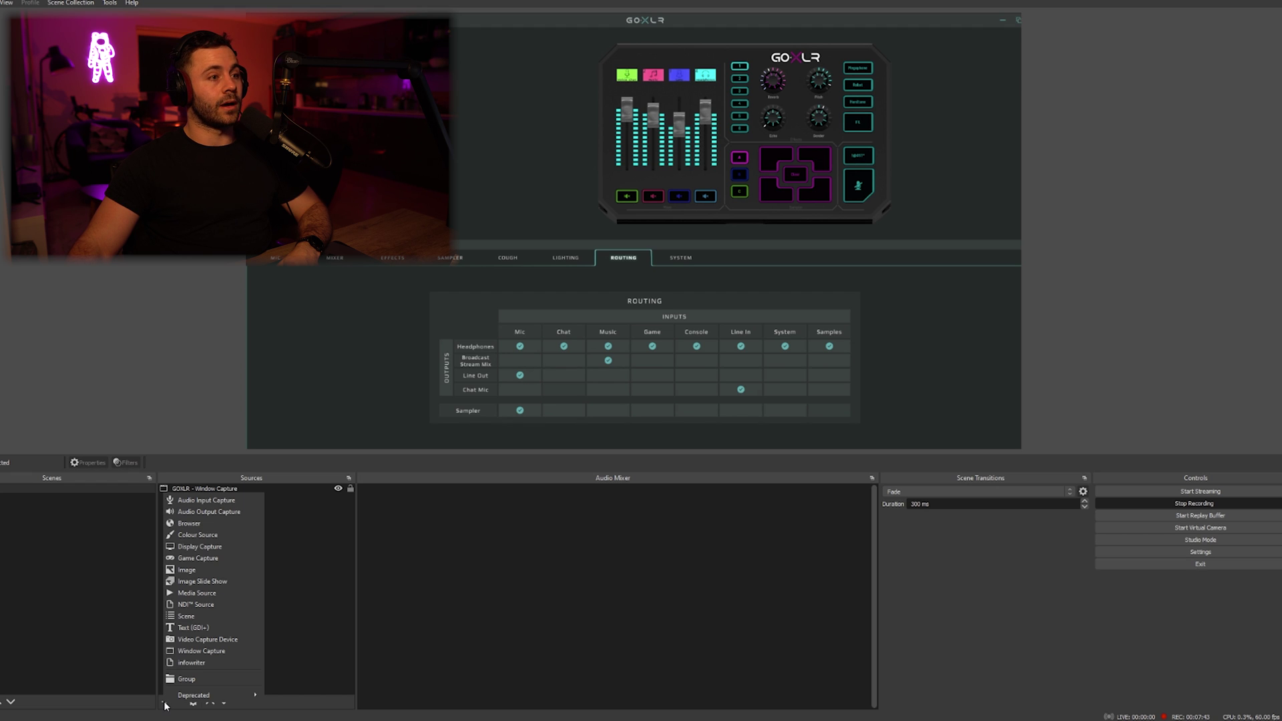
{"action": "left_click", "coordinate": [215, 502]}
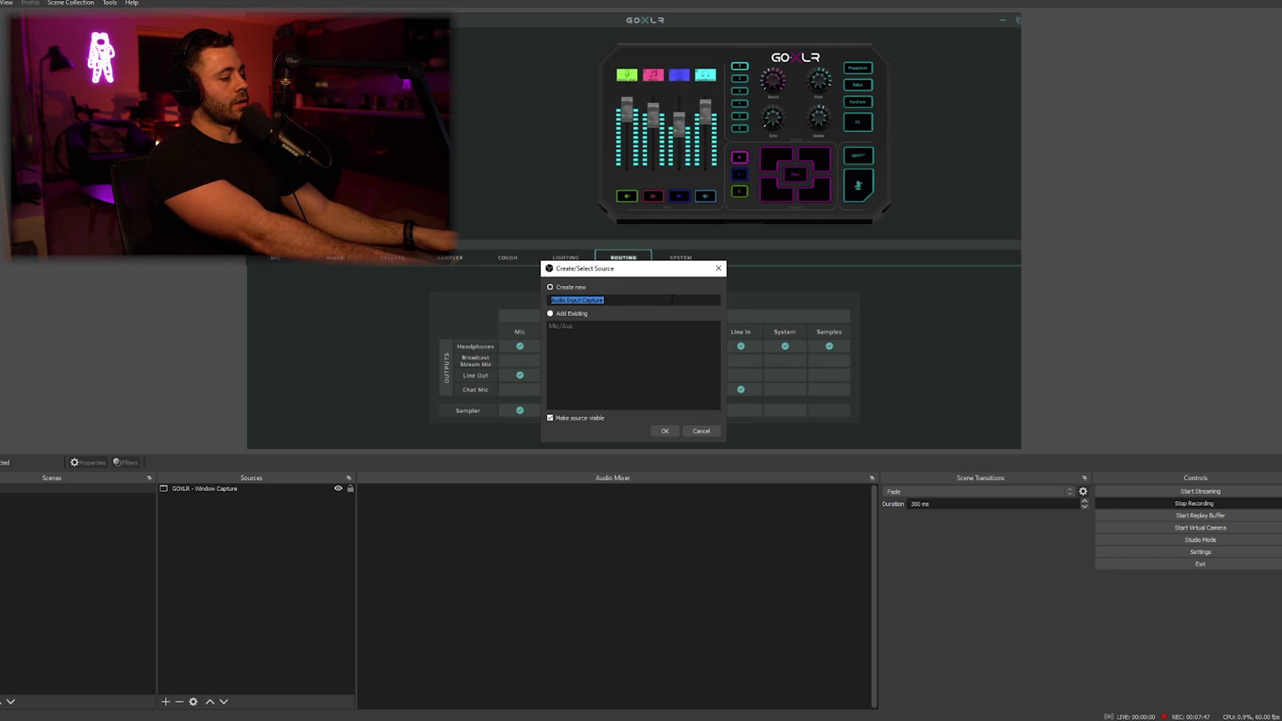
{"action": "type", "text": "Mic"}
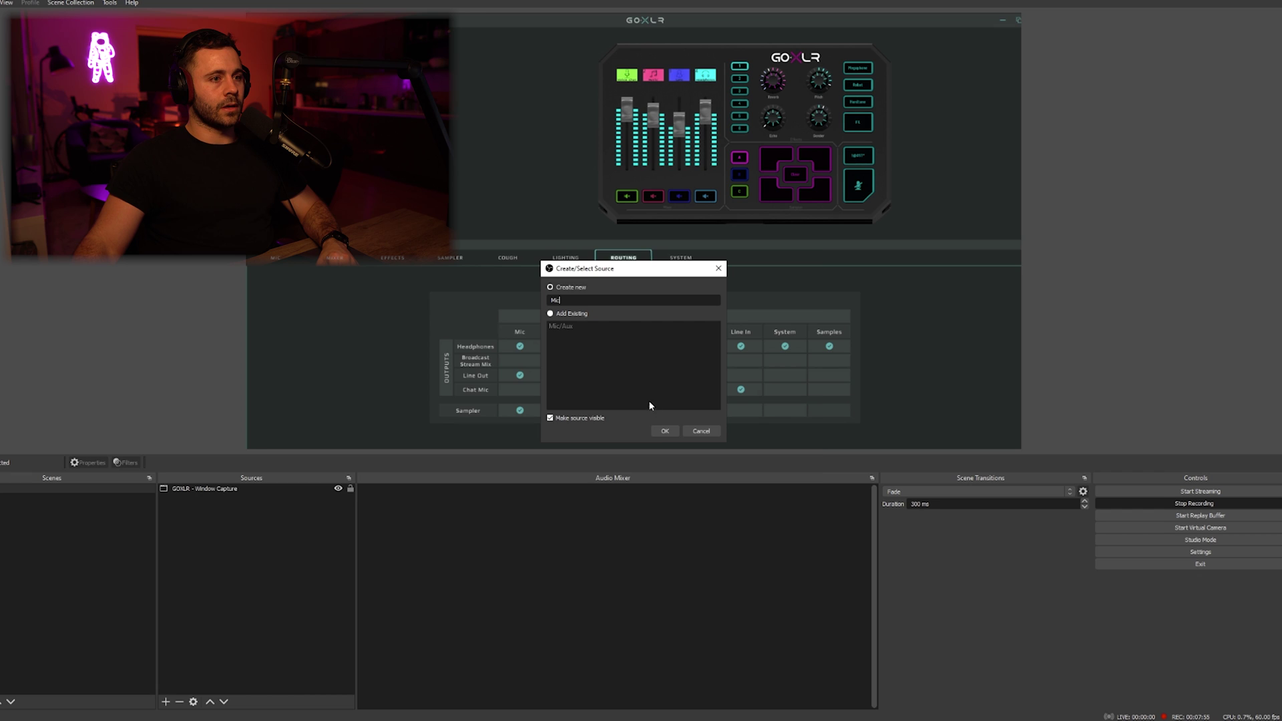
{"action": "left_click", "coordinate": [663, 431]}
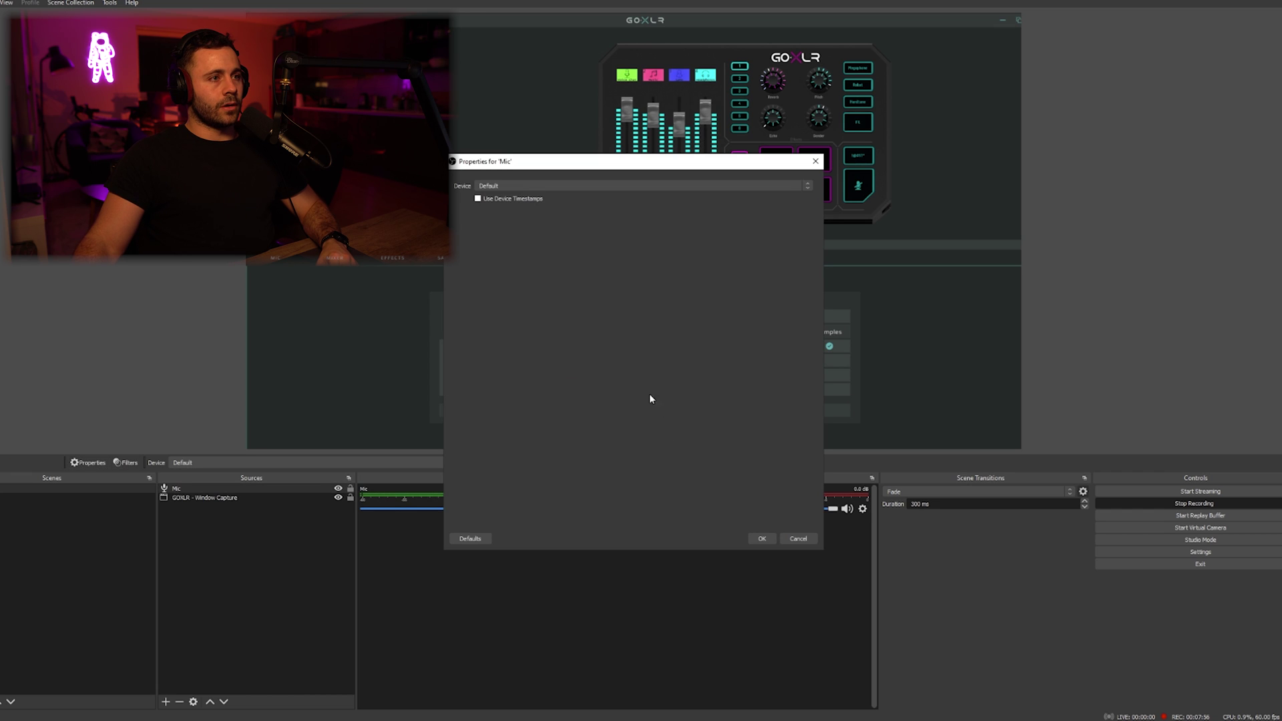
{"action": "left_click", "coordinate": [558, 183]}
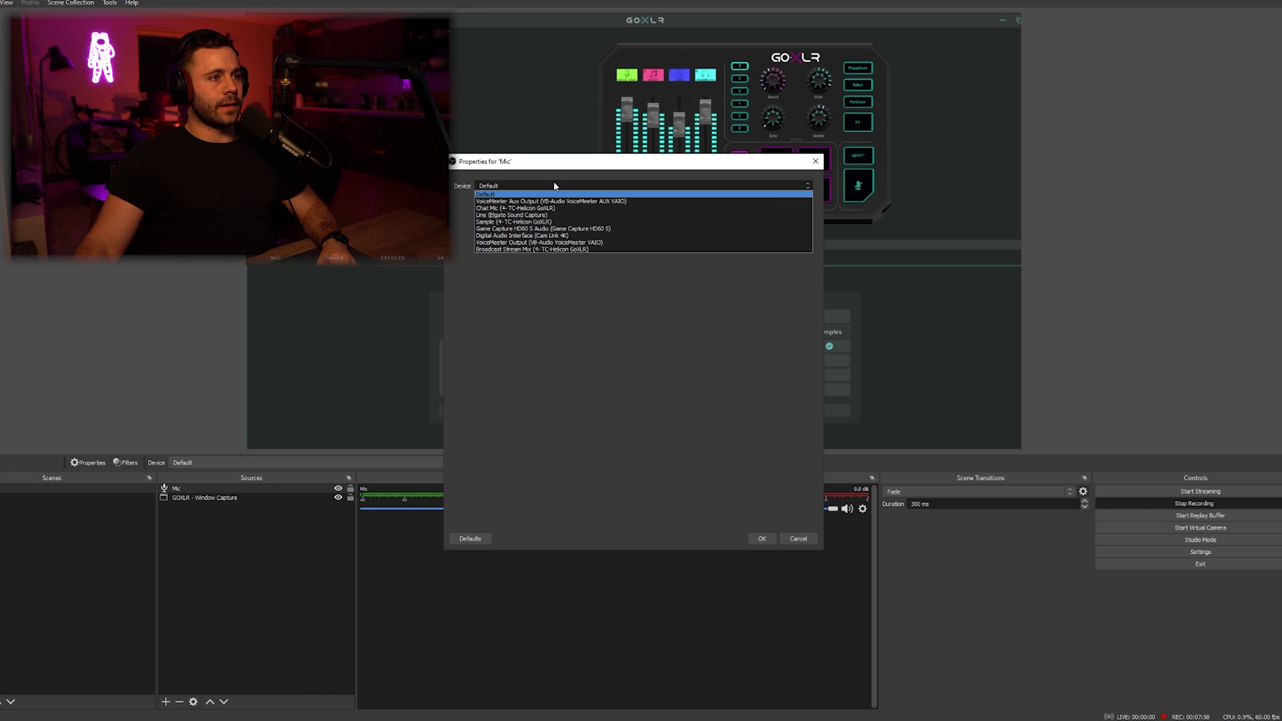
{"action": "left_click", "coordinate": [515, 224]}
{"action": "left_click", "coordinate": [758, 537]}
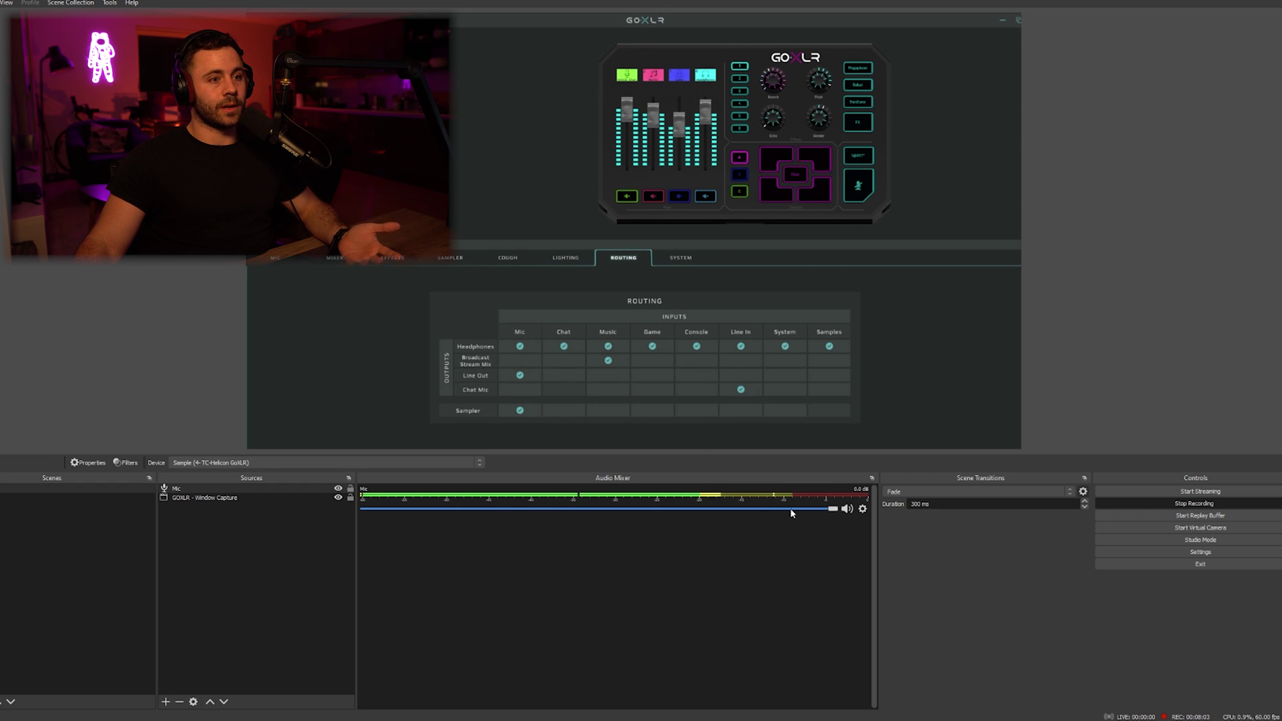
Add an Audio Input Capture source named "Music" using the device Broadcast Stream Mix (4- TC-Helicon GoXLR)
{"action": "left_click", "coordinate": [165, 702]}
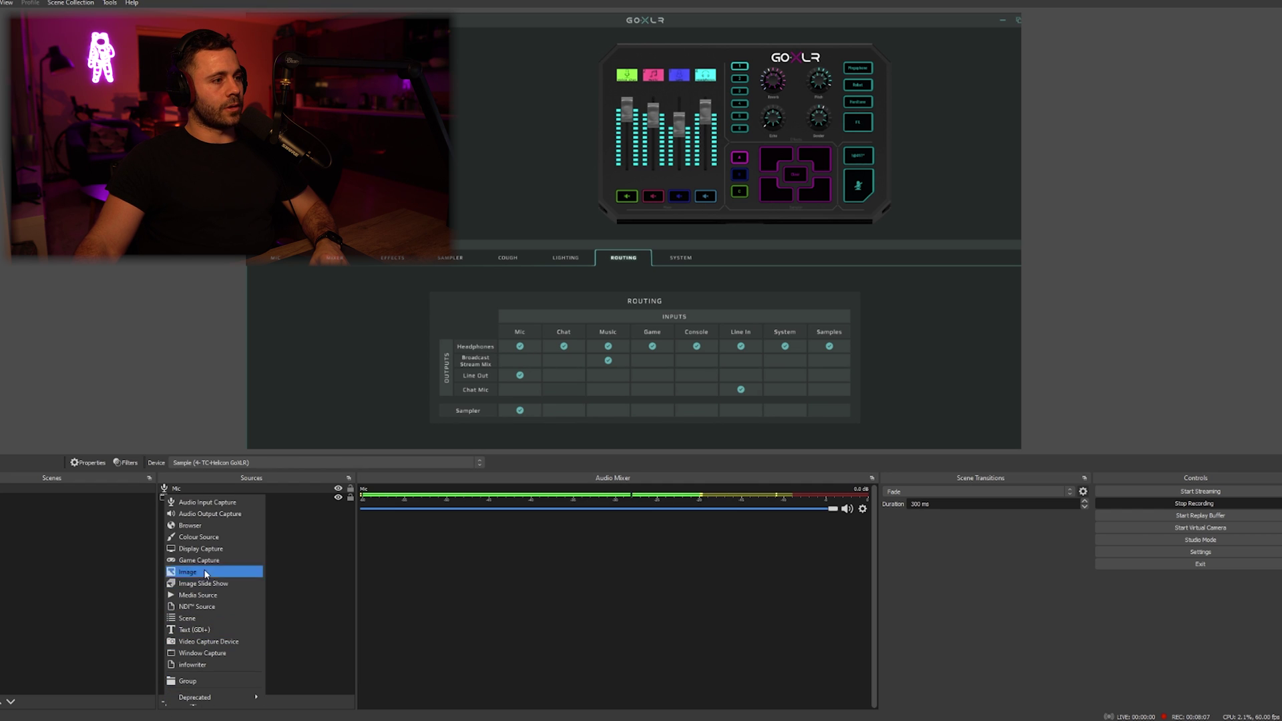
{"action": "left_click", "coordinate": [198, 504]}
{"action": "type", "text": "Music"}
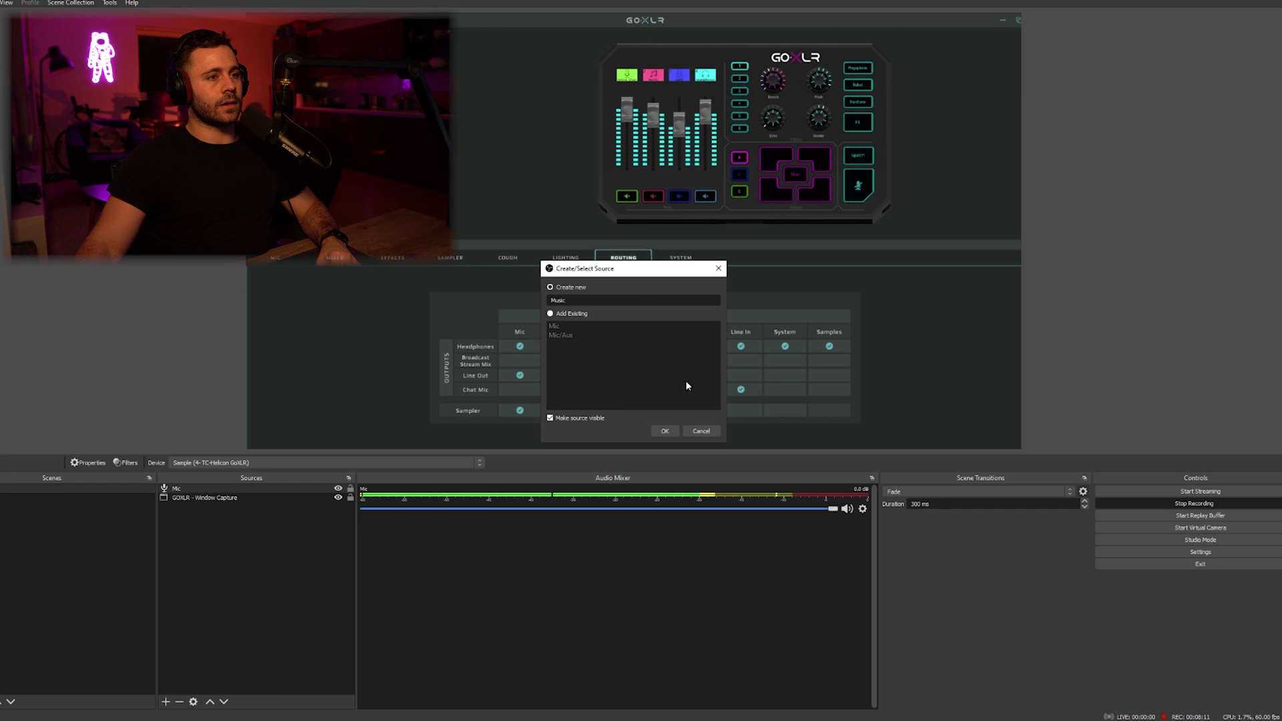
{"action": "left_click", "coordinate": [665, 431]}
{"action": "left_click", "coordinate": [523, 186]}
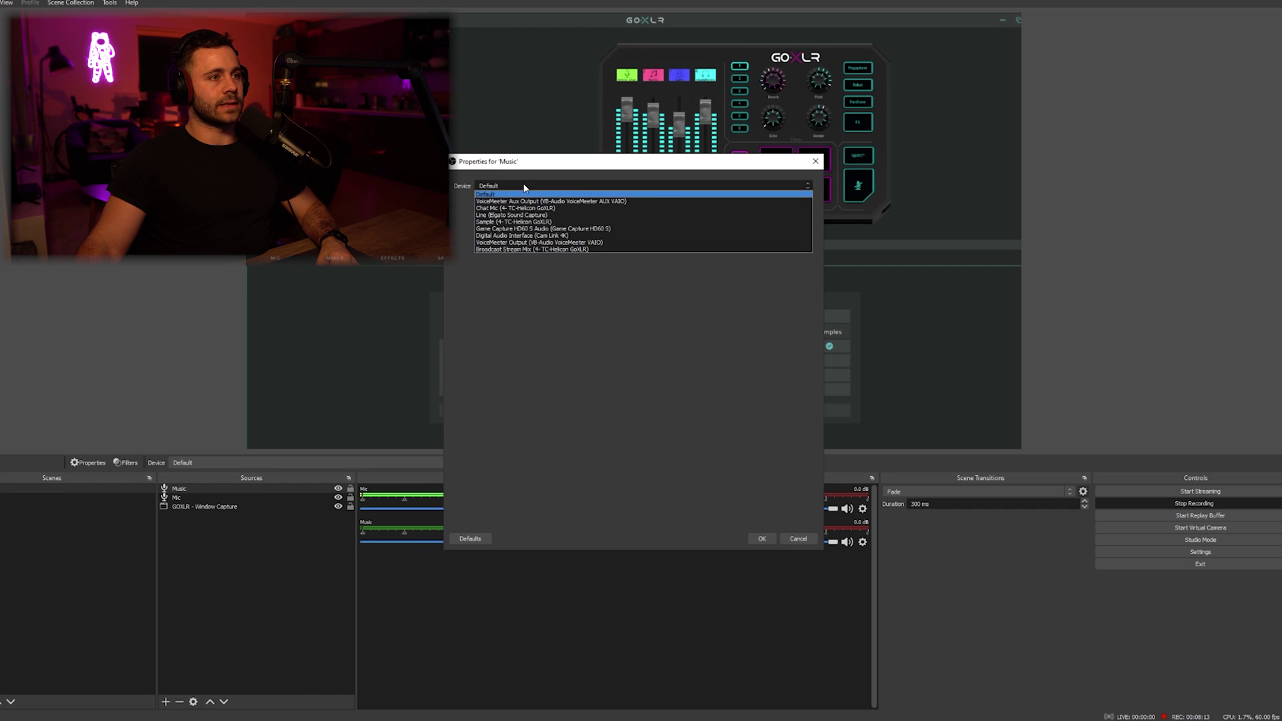
{"action": "left_click", "coordinate": [525, 249]}
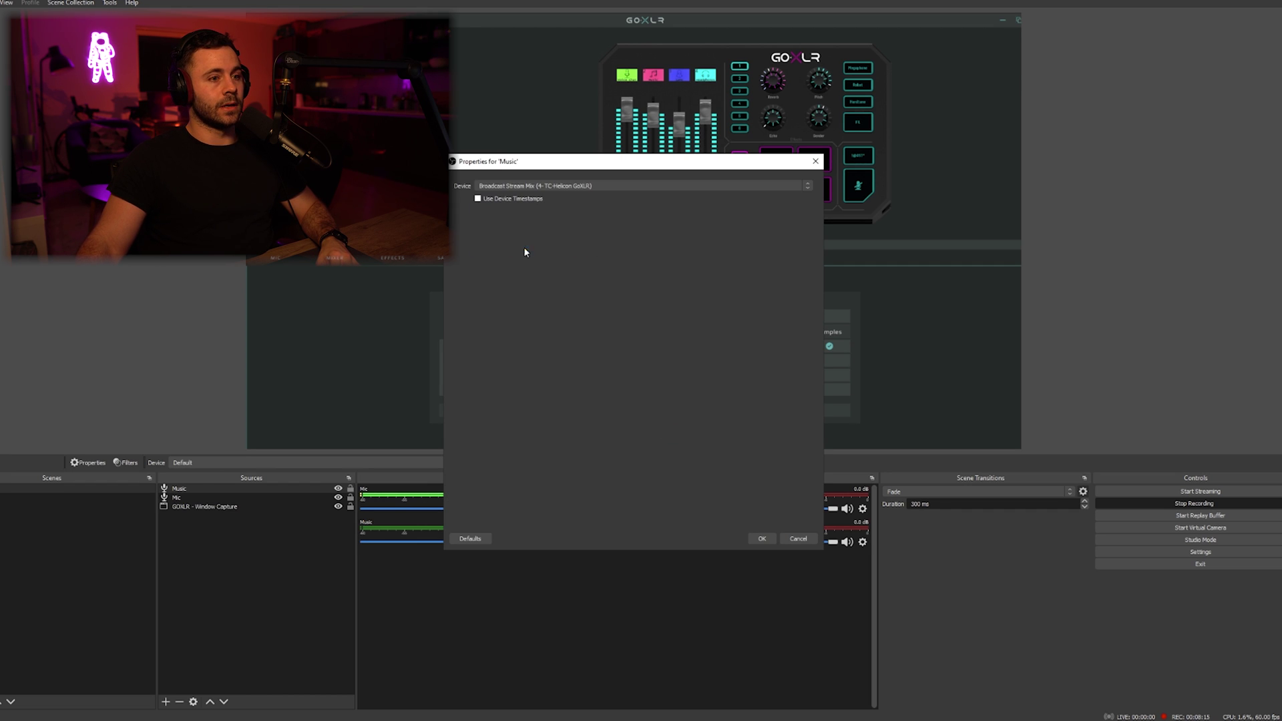
{"action": "left_click", "coordinate": [763, 538]}
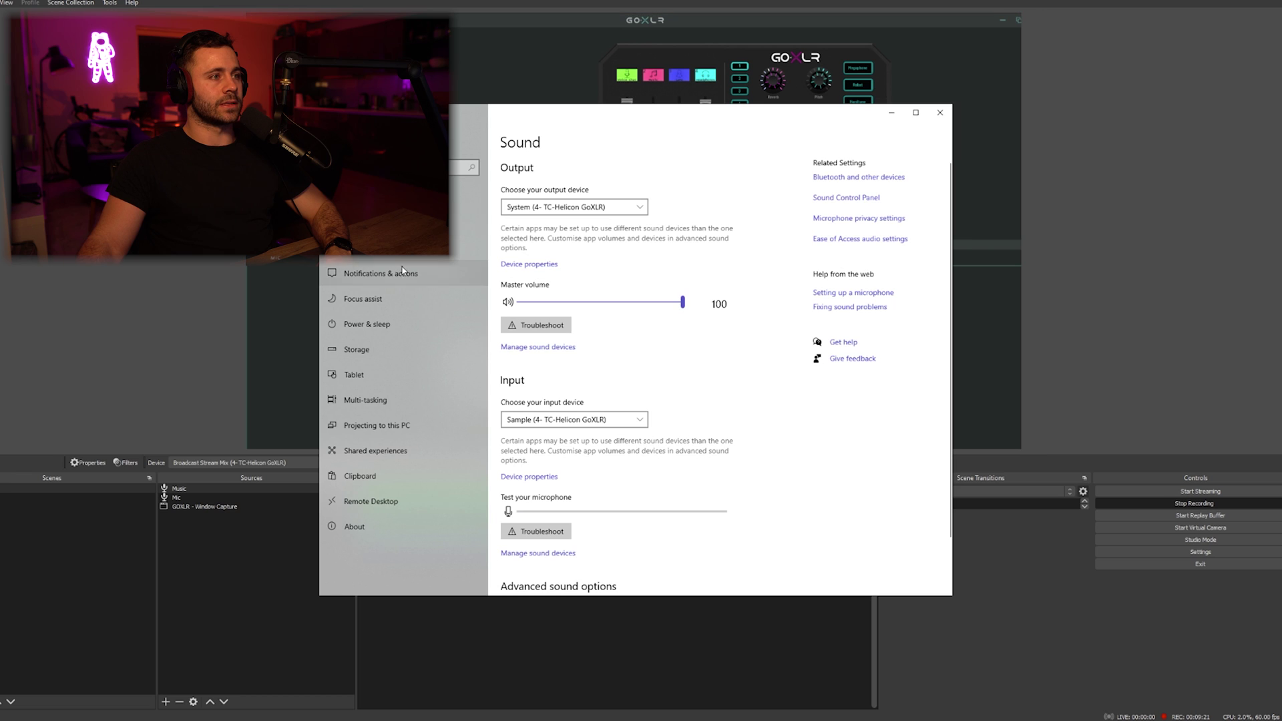
Check Spotify Premium's output device choices in the Windows app volume and device preferences, and close the settings
{"action": "scroll", "coordinate": [640, 521], "scroll_direction": "down", "scroll_amount": 2}
{"action": "left_click", "coordinate": [576, 551]}
{"action": "scroll", "coordinate": [609, 351], "scroll_direction": "down", "scroll_amount": 3}
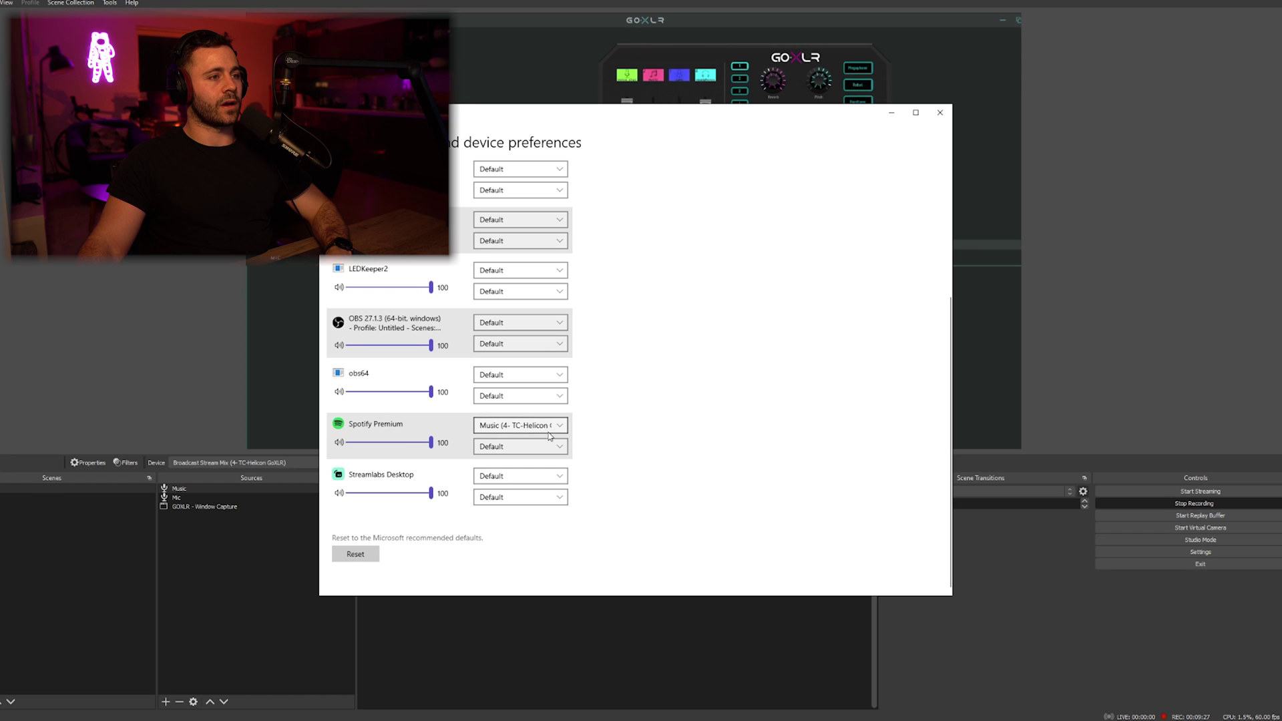
{"action": "left_click", "coordinate": [540, 427]}
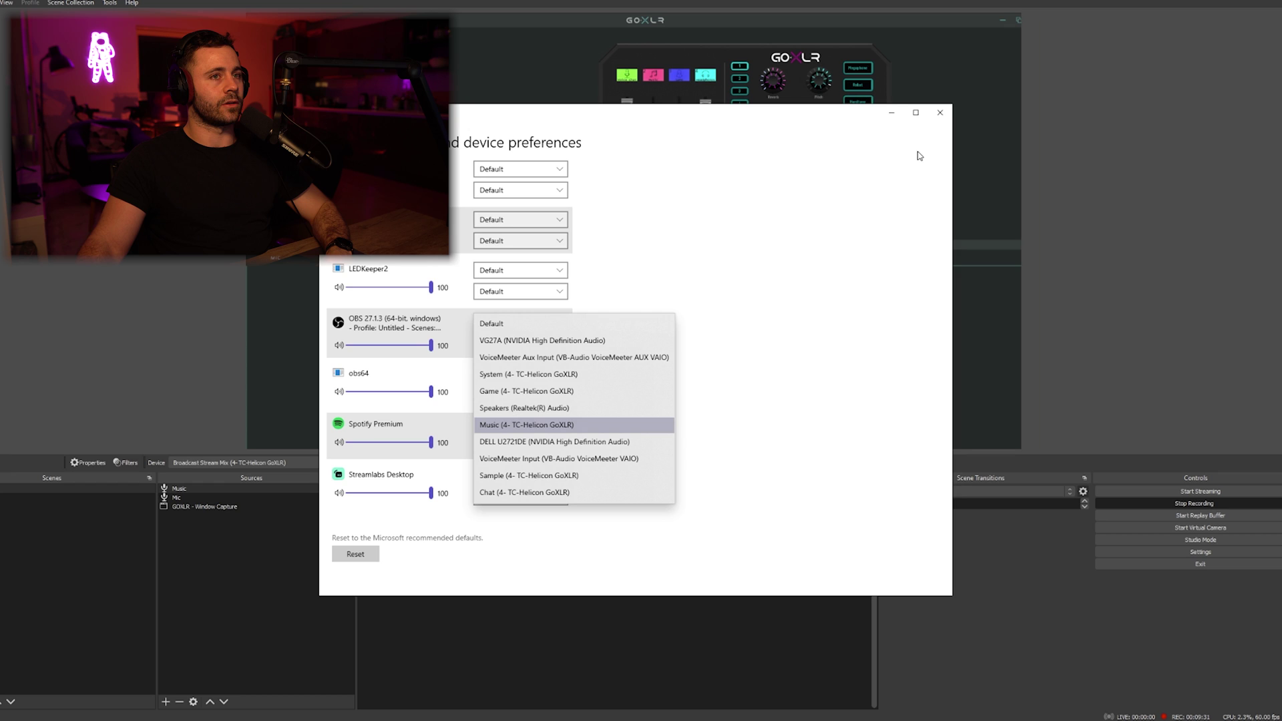
{"action": "left_click", "coordinate": [940, 112]}
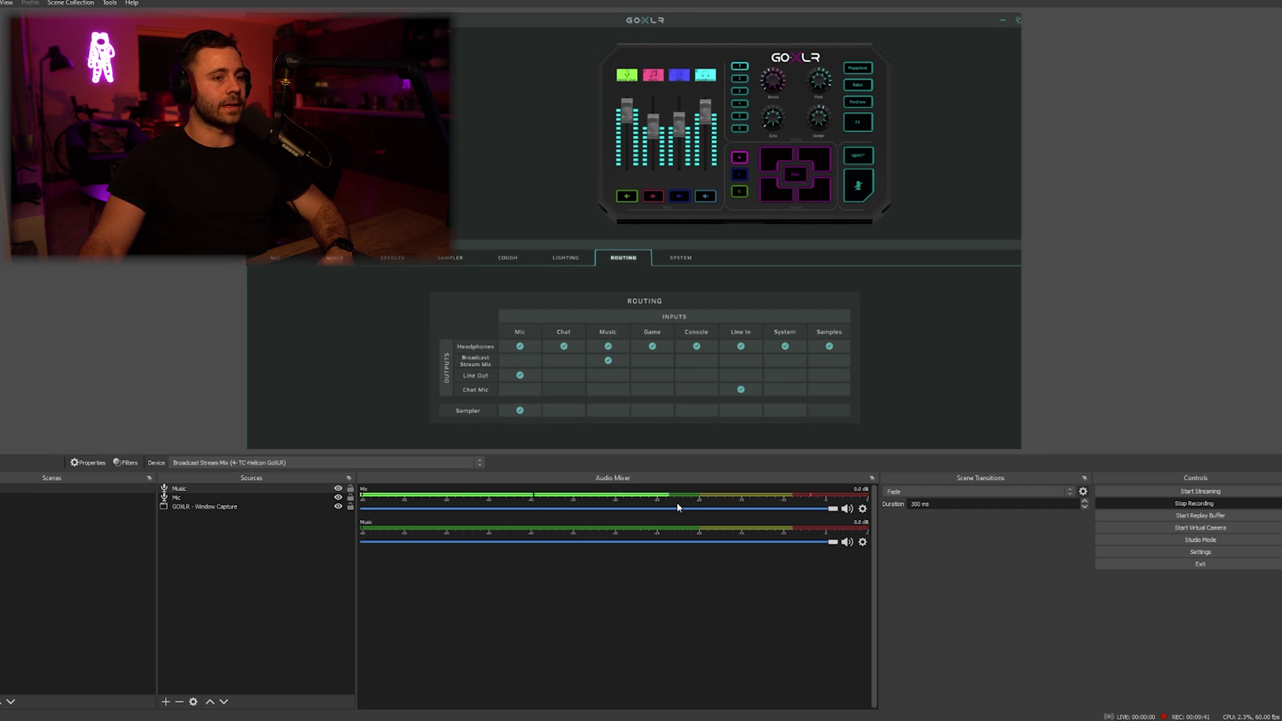
Add an Audio Input Capture source named "Game" using the device Chat Mic (4- TC-Helicon GoXLR)
{"action": "left_click", "coordinate": [166, 702]}
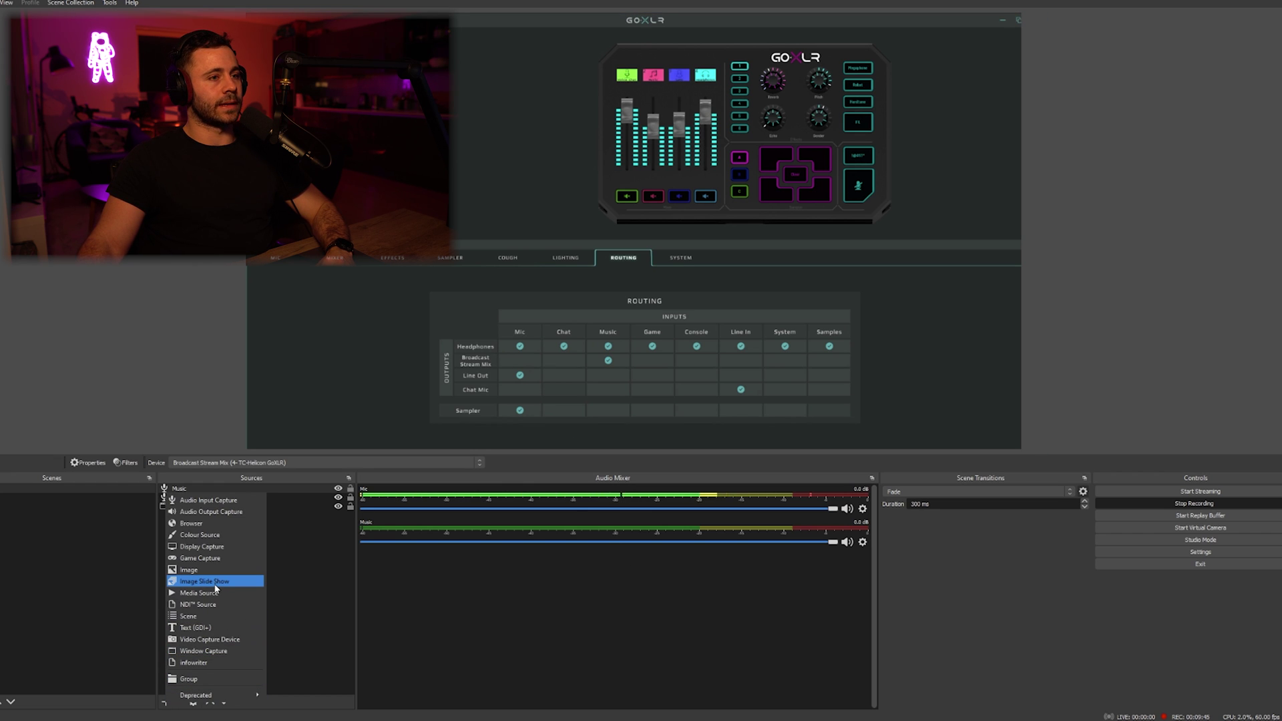
{"action": "left_click", "coordinate": [213, 504]}
{"action": "type", "text": "Game"}
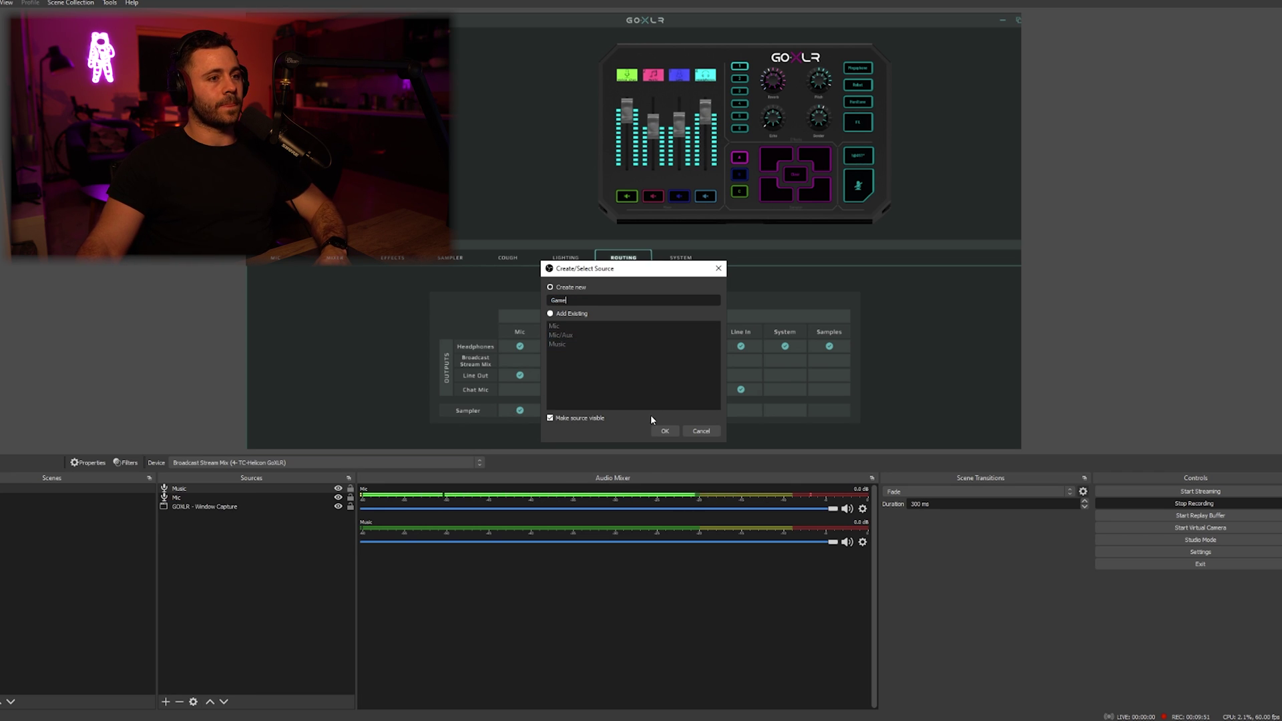
{"action": "left_click", "coordinate": [665, 431]}
{"action": "left_click", "coordinate": [515, 191]}
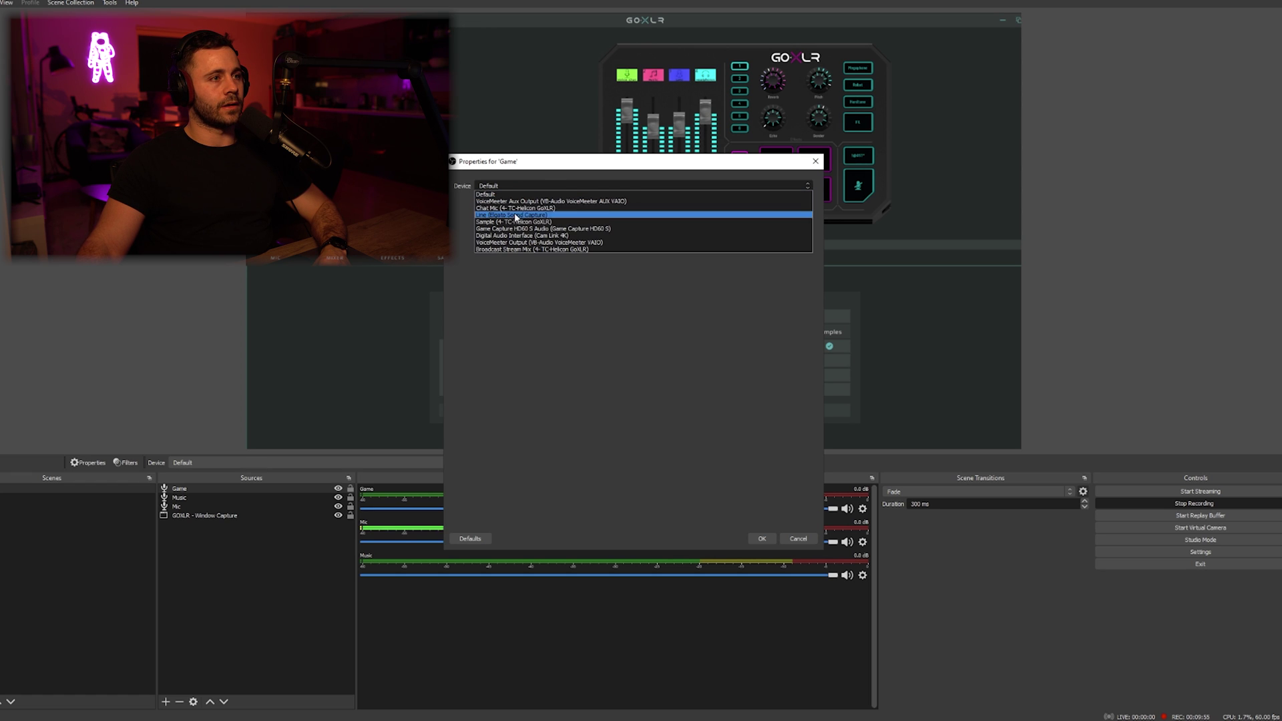
{"action": "left_click", "coordinate": [514, 208]}
{"action": "left_click", "coordinate": [761, 539]}
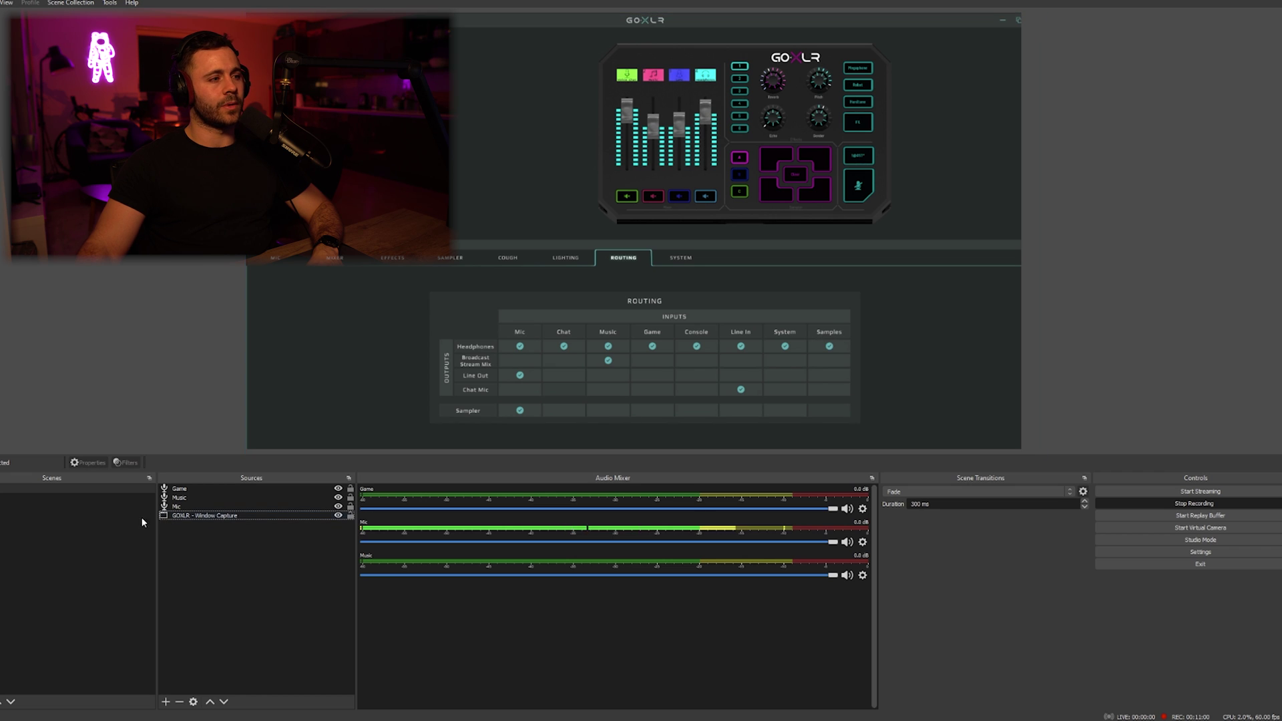
Add an Audio Output Capture source named "Sampler" using the device Sample (4- TC-Helicon GoXLR)
{"action": "left_click", "coordinate": [165, 701]}
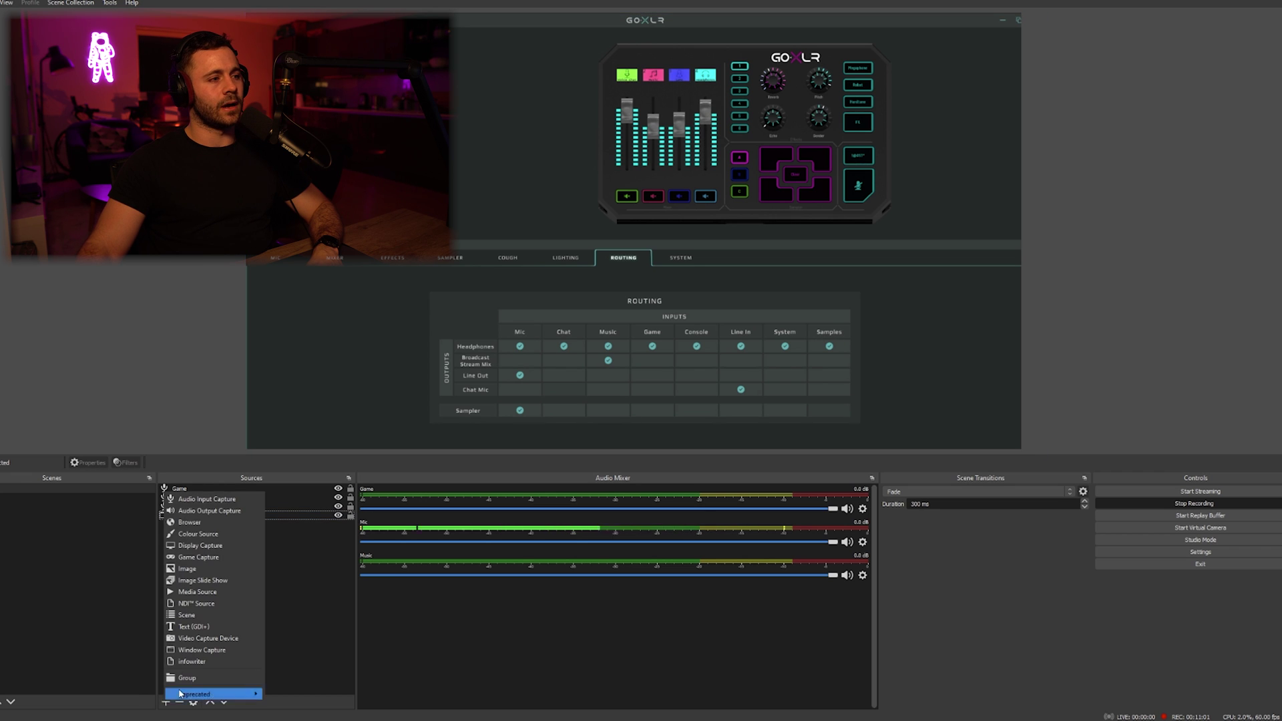
{"action": "left_click", "coordinate": [223, 512]}
{"action": "type", "text": "Sampler"}
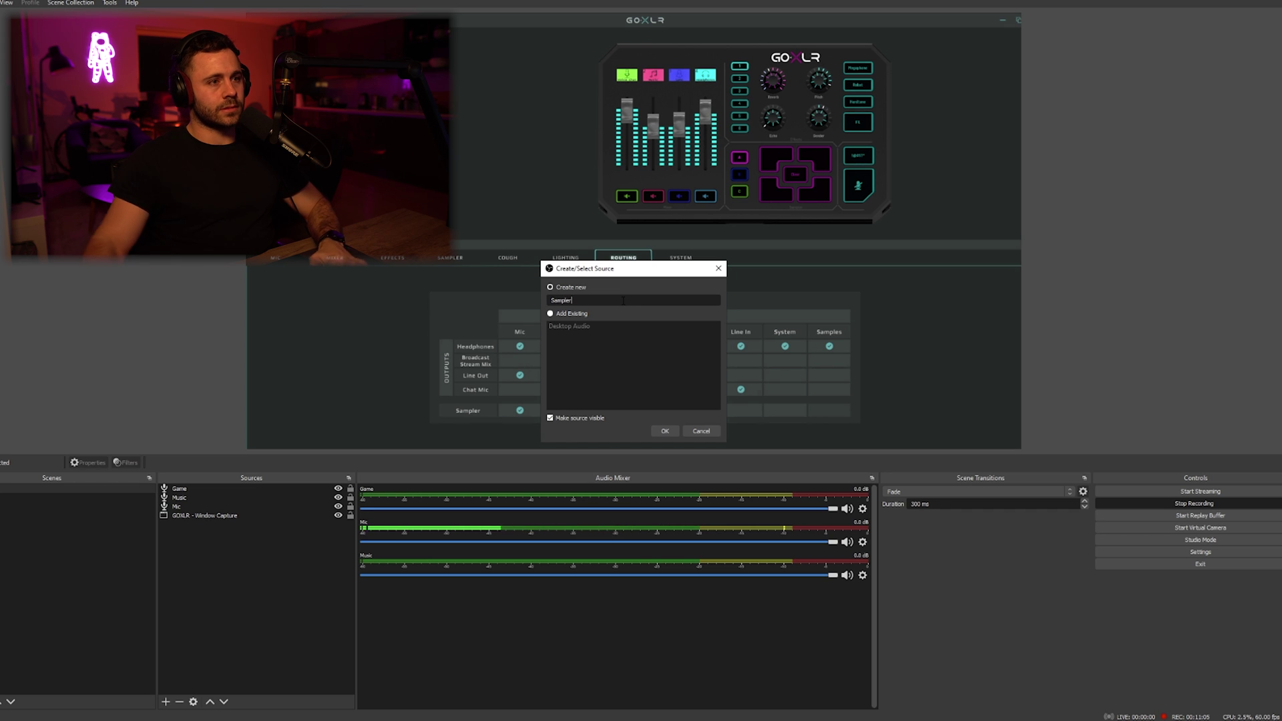
{"action": "left_click", "coordinate": [664, 431]}
{"action": "left_click", "coordinate": [549, 185]}
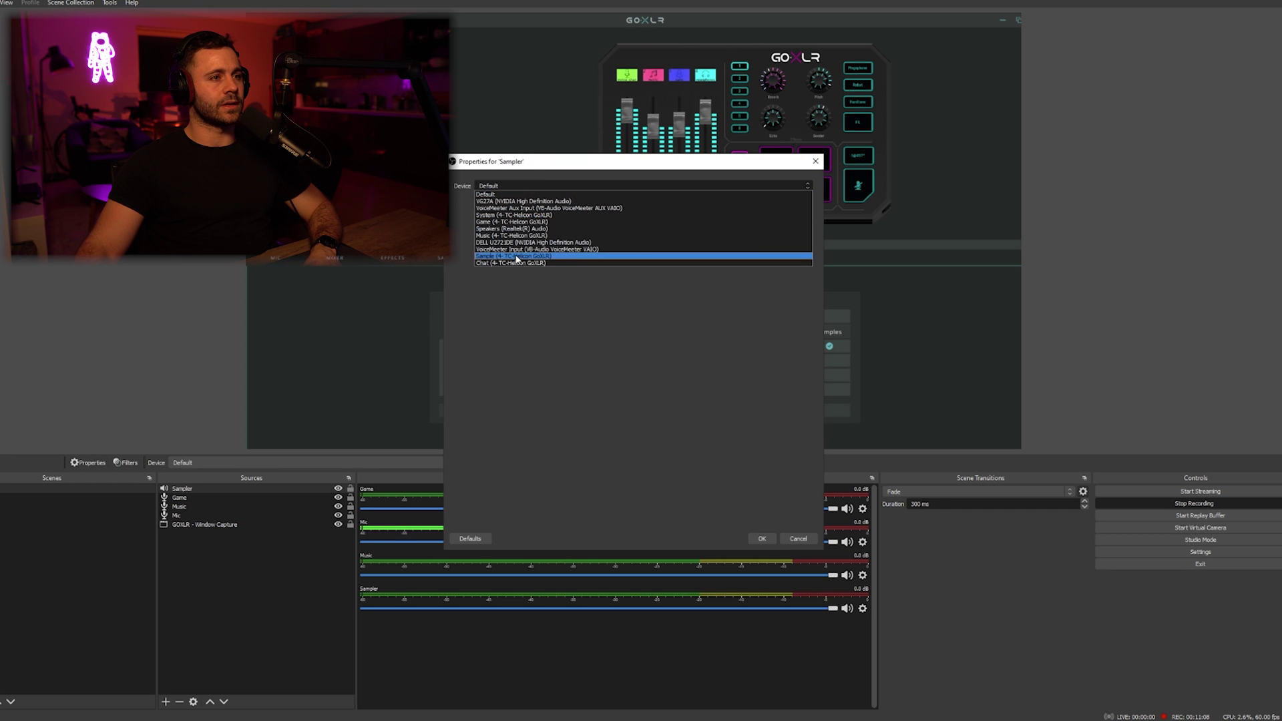
{"action": "left_click", "coordinate": [534, 258]}
{"action": "left_click", "coordinate": [761, 538]}
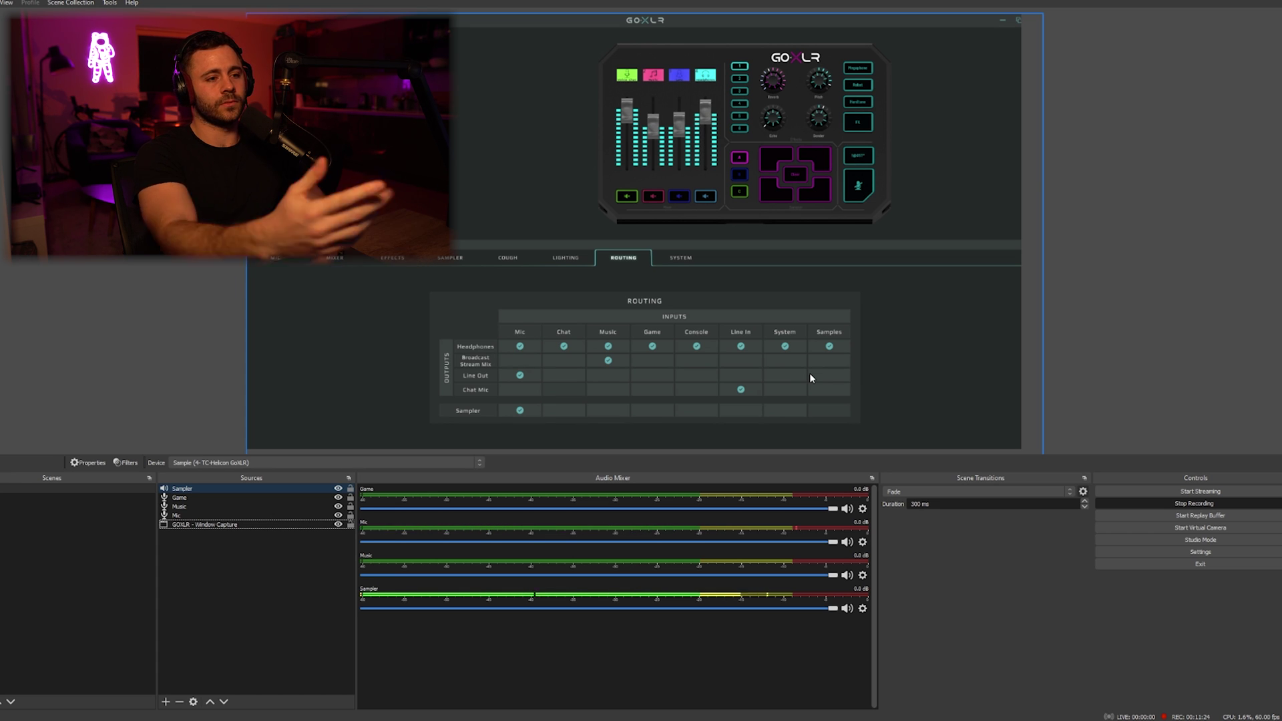
Add an Audio Output Capture source named "Discord" using the device Chat (4- TC-Helicon GoXLR)
{"action": "left_click", "coordinate": [219, 647]}
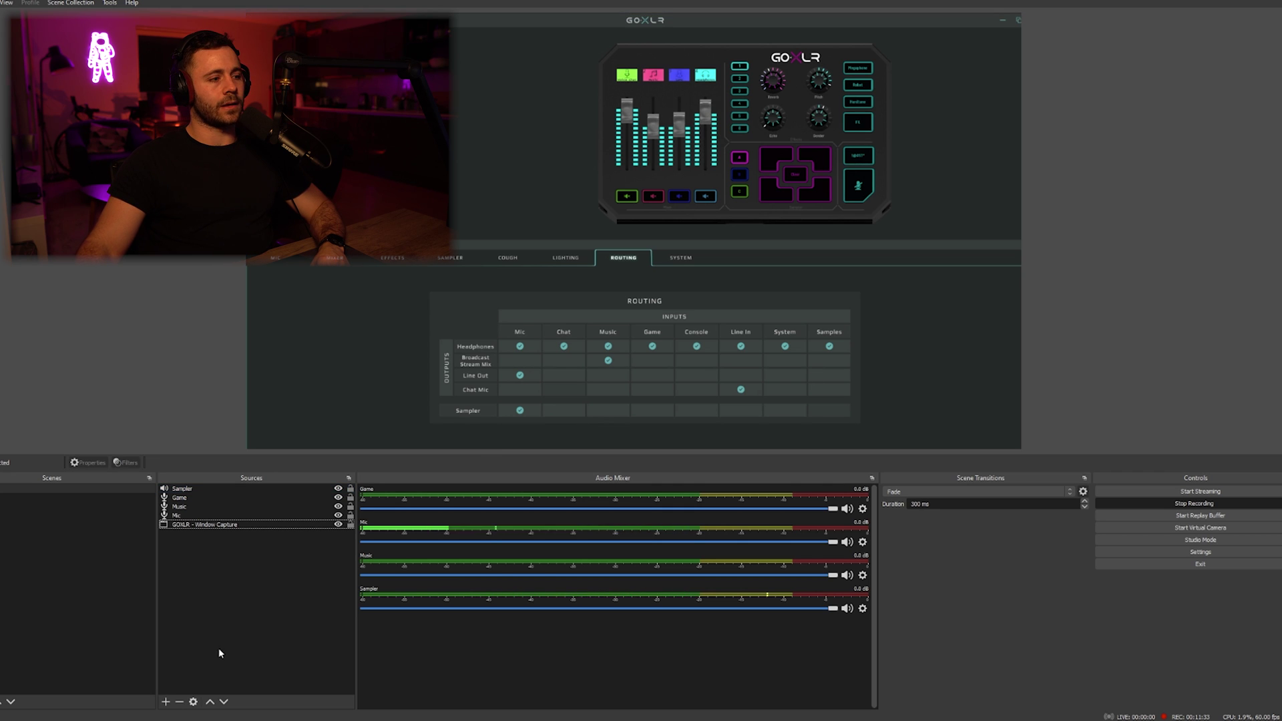
{"action": "left_click", "coordinate": [166, 703]}
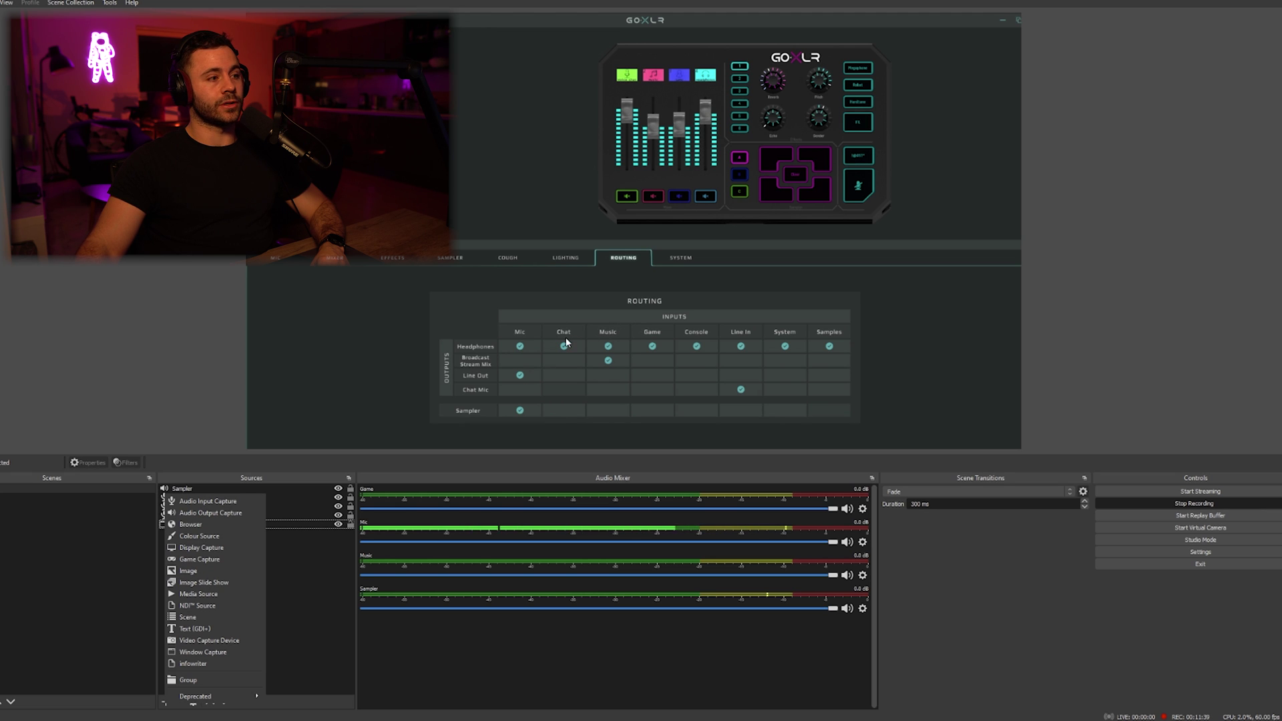
{"action": "left_click", "coordinate": [223, 511]}
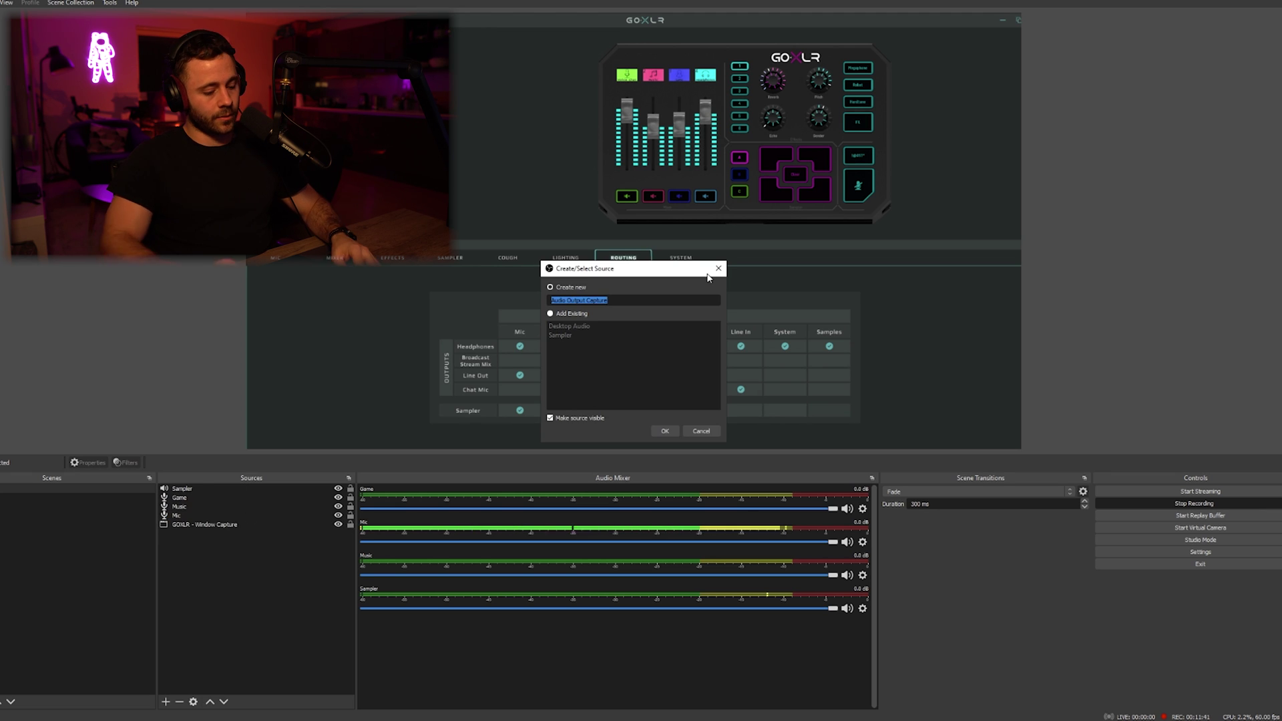
{"action": "type", "text": "Discord"}
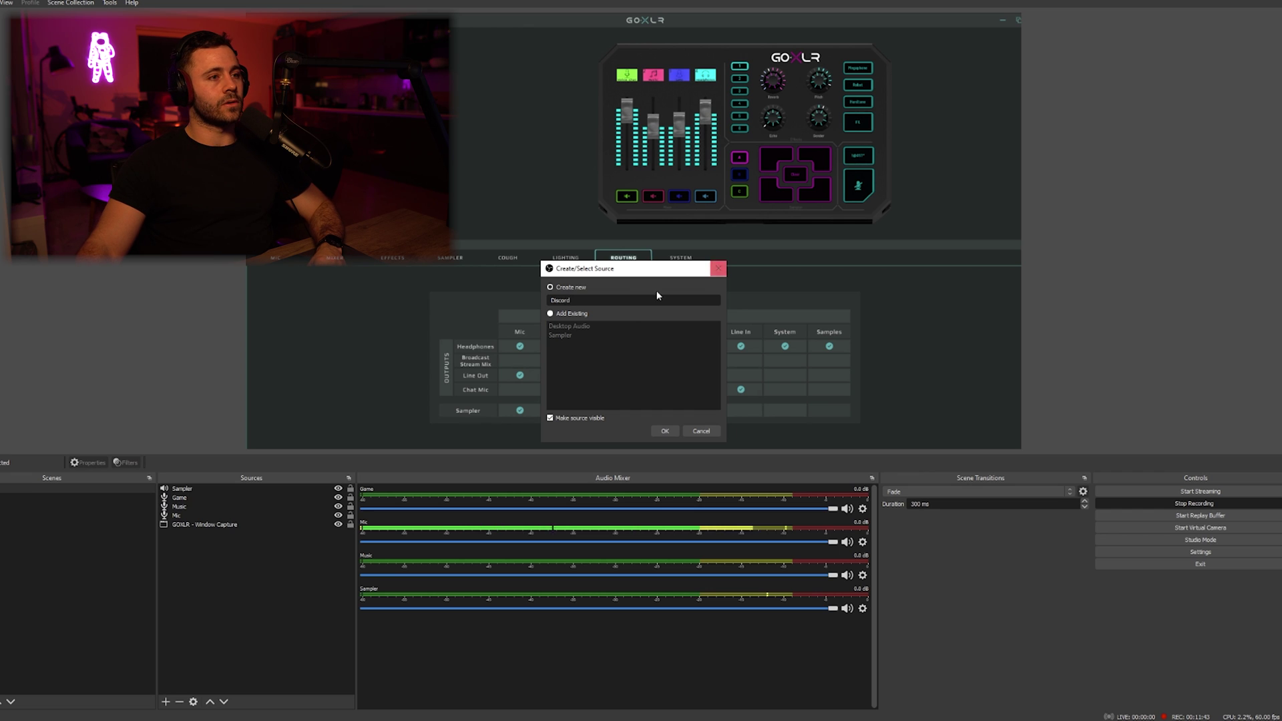
{"action": "left_click", "coordinate": [665, 430]}
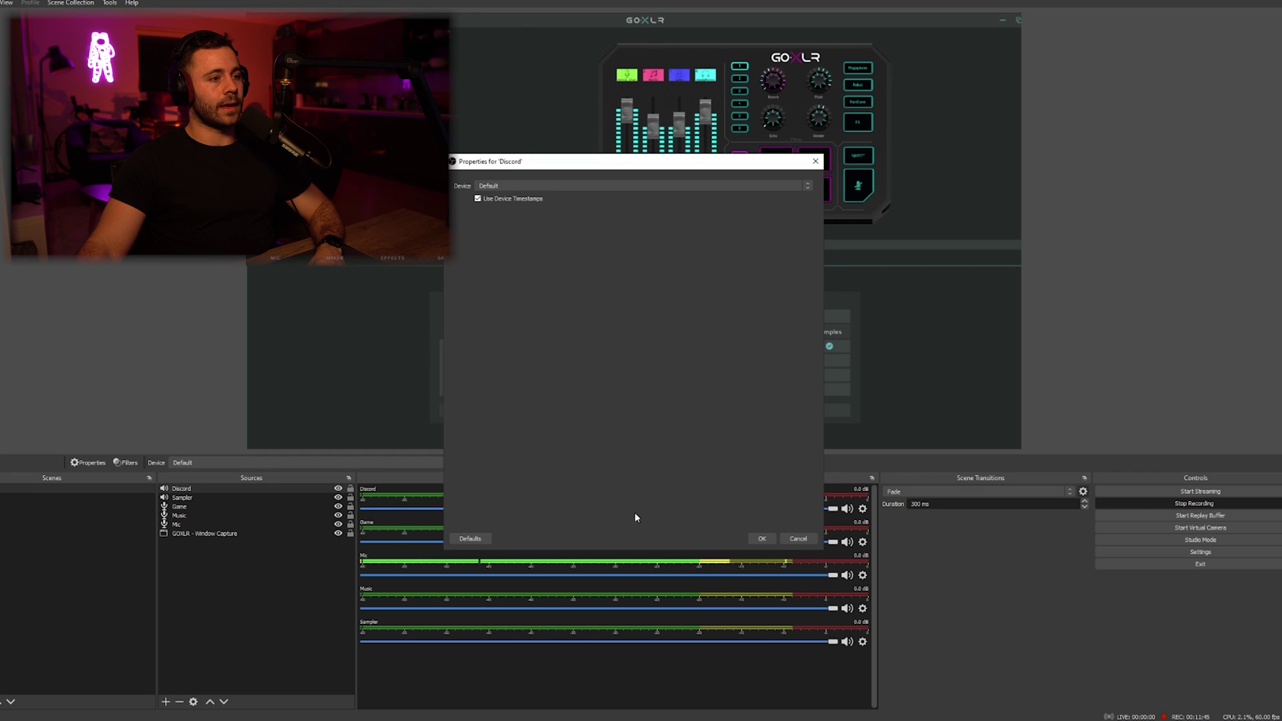
{"action": "left_click", "coordinate": [596, 185]}
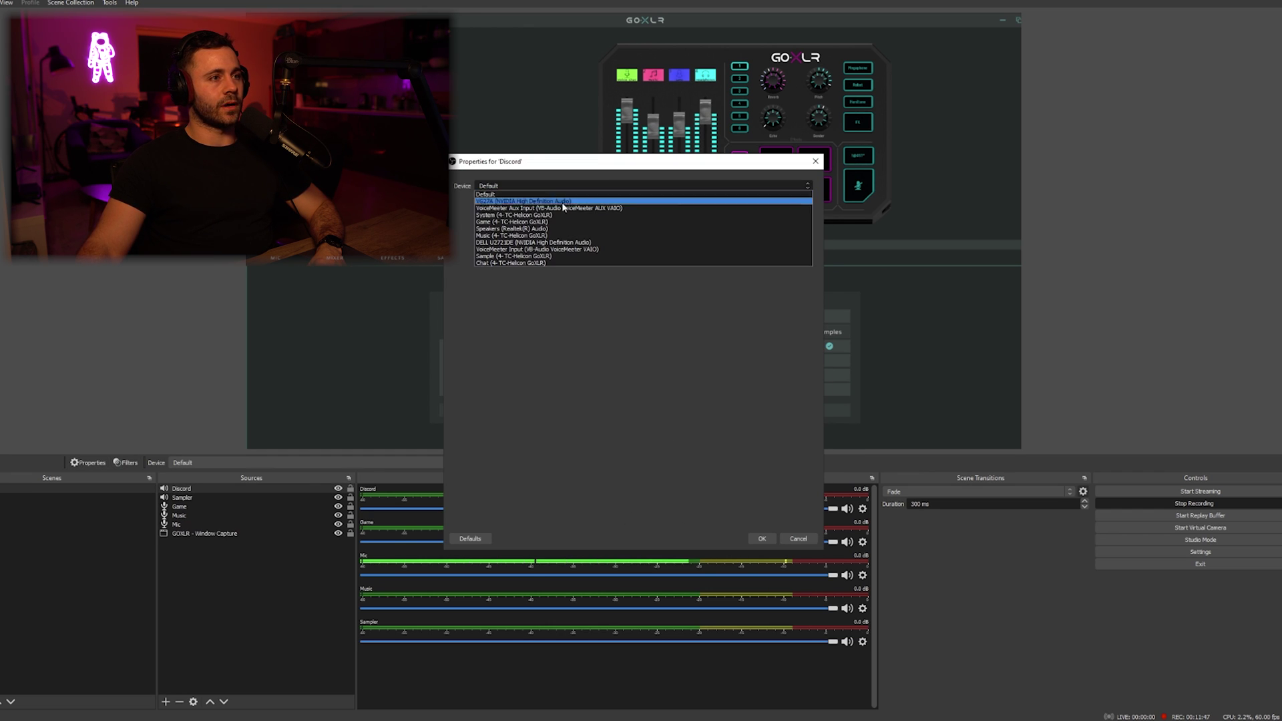
{"action": "left_click", "coordinate": [527, 263]}
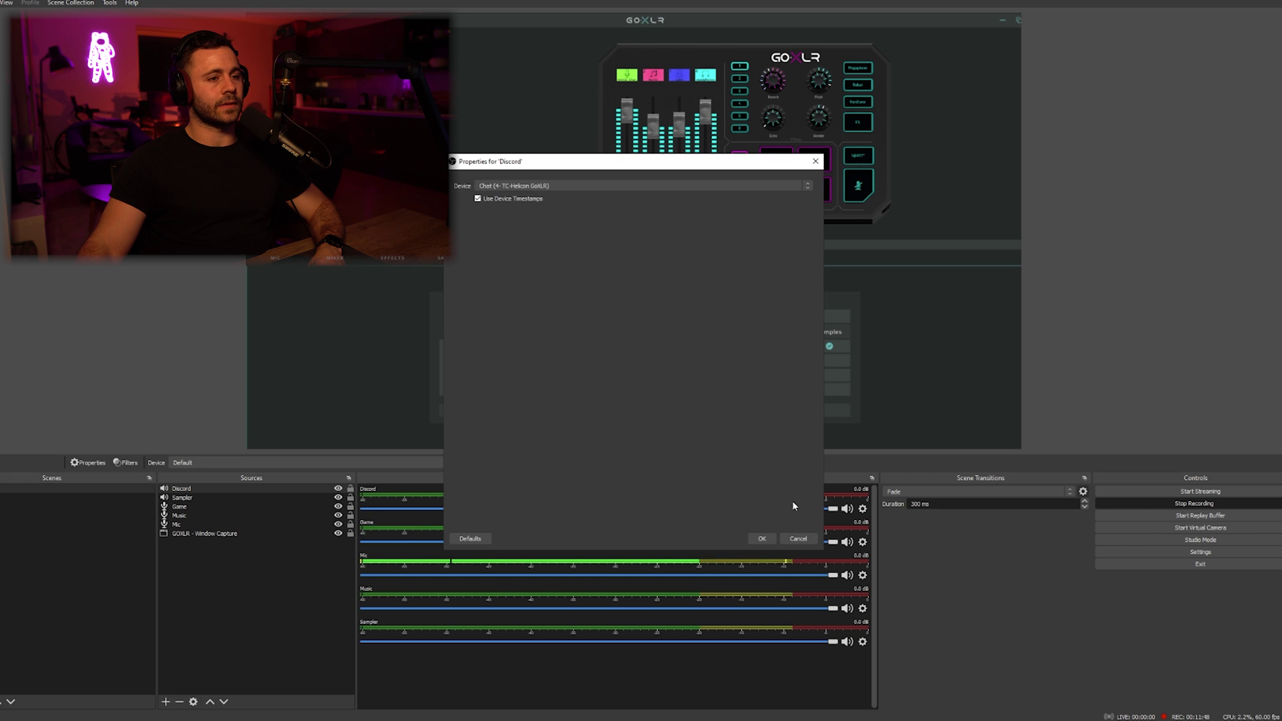
{"action": "left_click", "coordinate": [771, 540]}
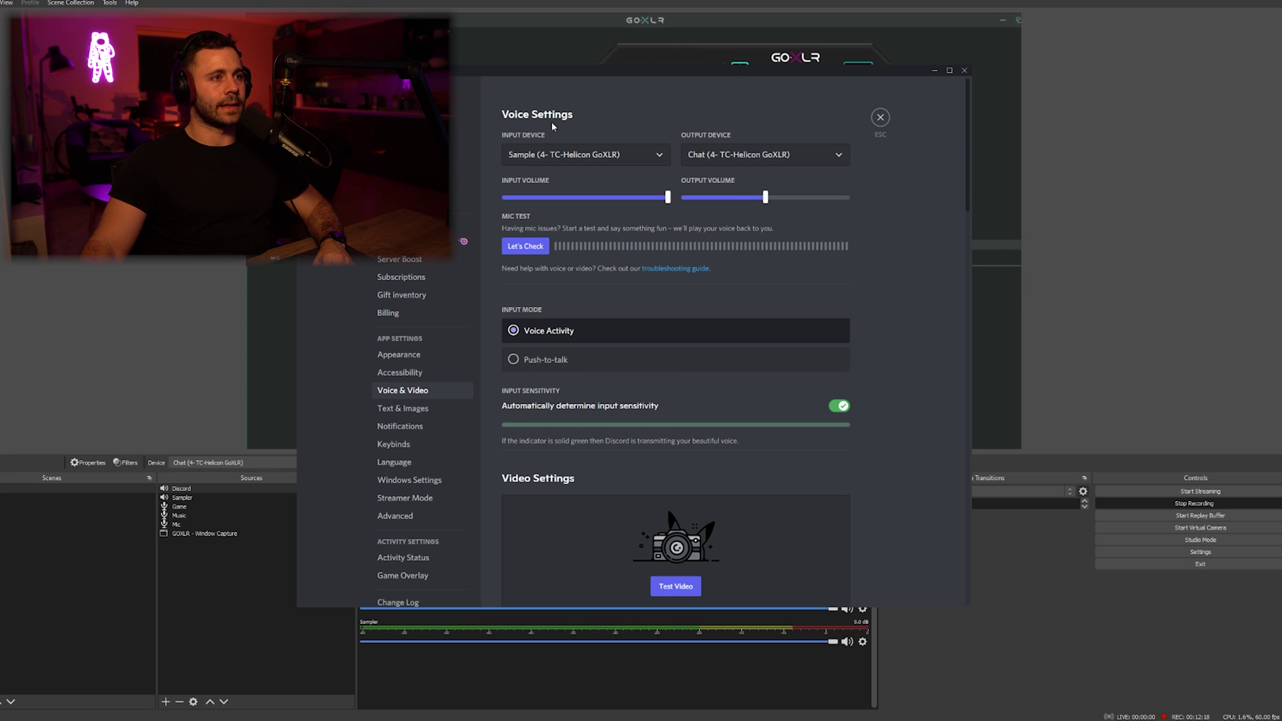
Move the Discord voice settings window clear of the OBS source list and the Mic and Chat routing columns
{"action": "left_click_drag", "start_coordinate": [562, 79], "coordinate": [672, 85]}
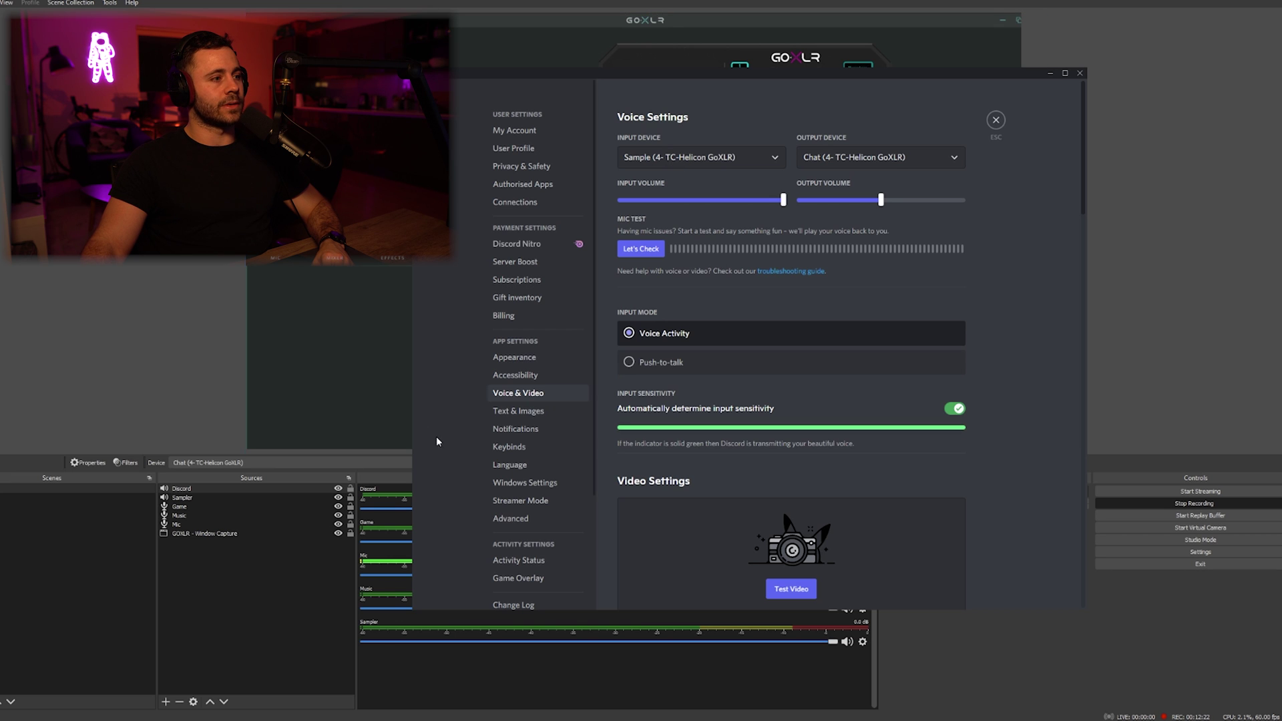
{"action": "left_click_drag", "start_coordinate": [659, 79], "coordinate": [859, 64]}
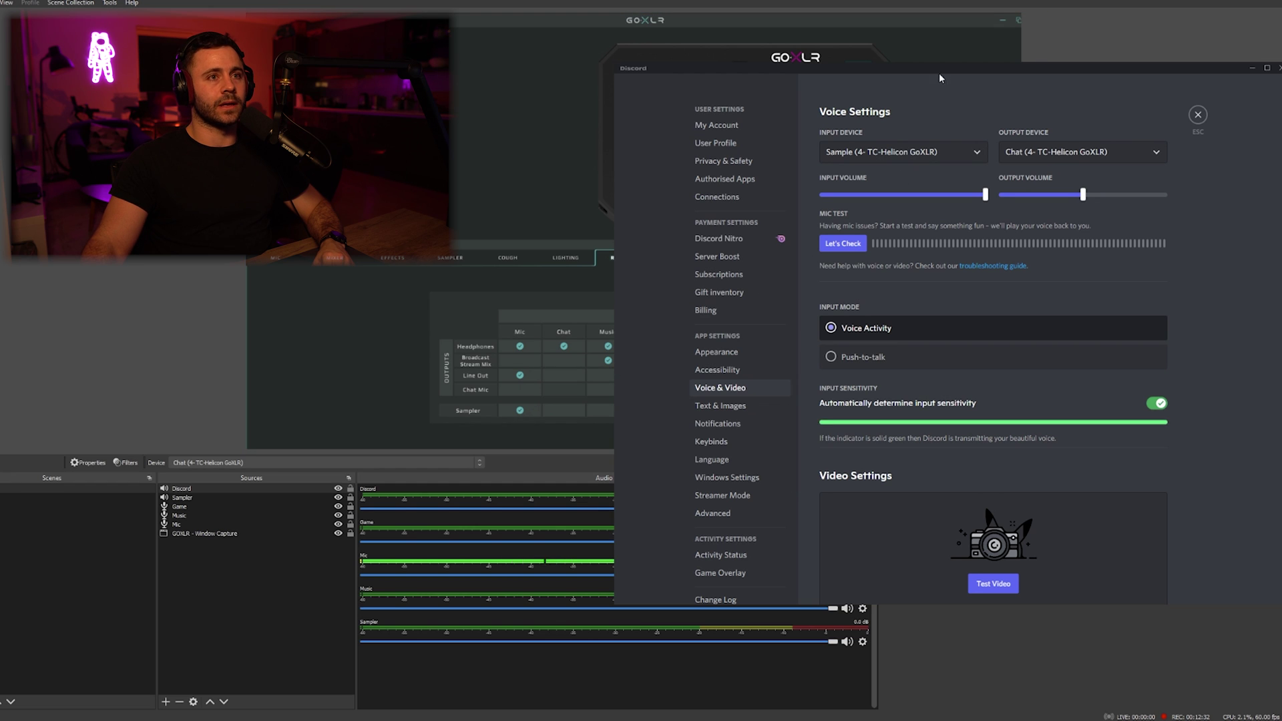
Run Discord's mic test, keep its window clear of the OBS audio mixer while checking the Discord source's level, and minimize Discord
{"action": "left_click_drag", "start_coordinate": [939, 75], "coordinate": [912, 77]}
{"action": "left_click", "coordinate": [816, 245]}
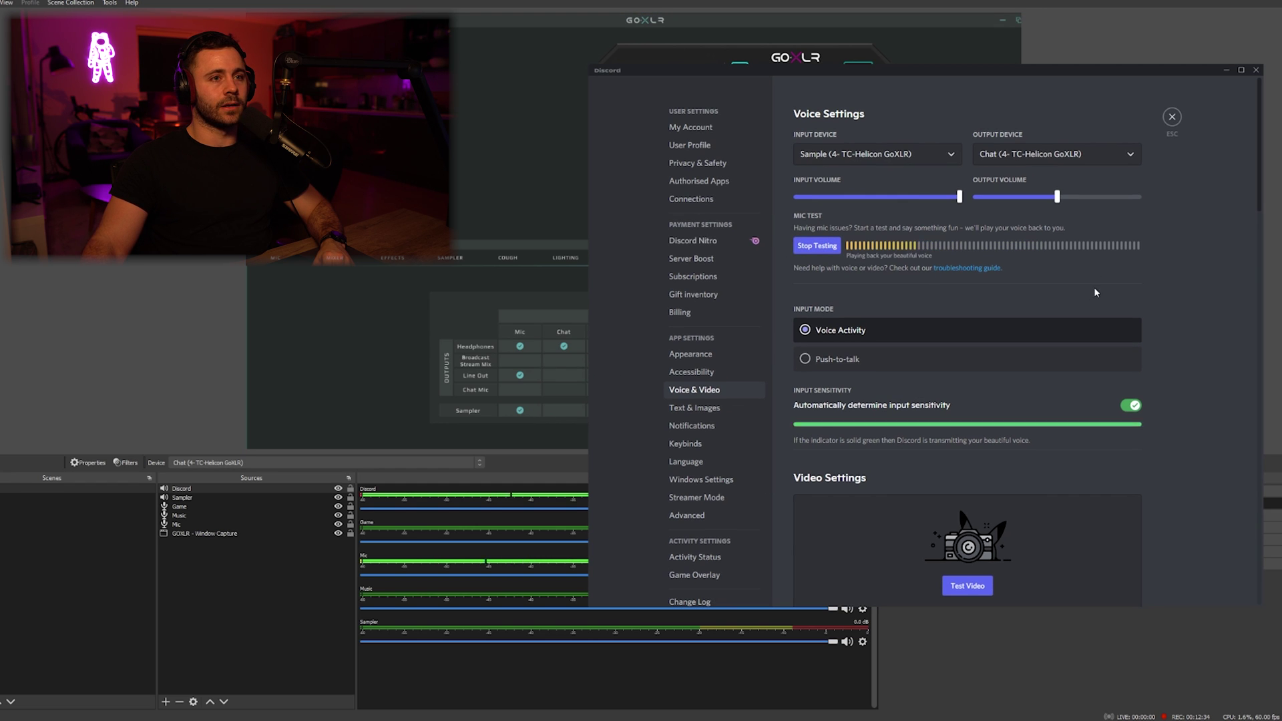
{"action": "left_click_drag", "start_coordinate": [946, 75], "coordinate": [1195, 14]}
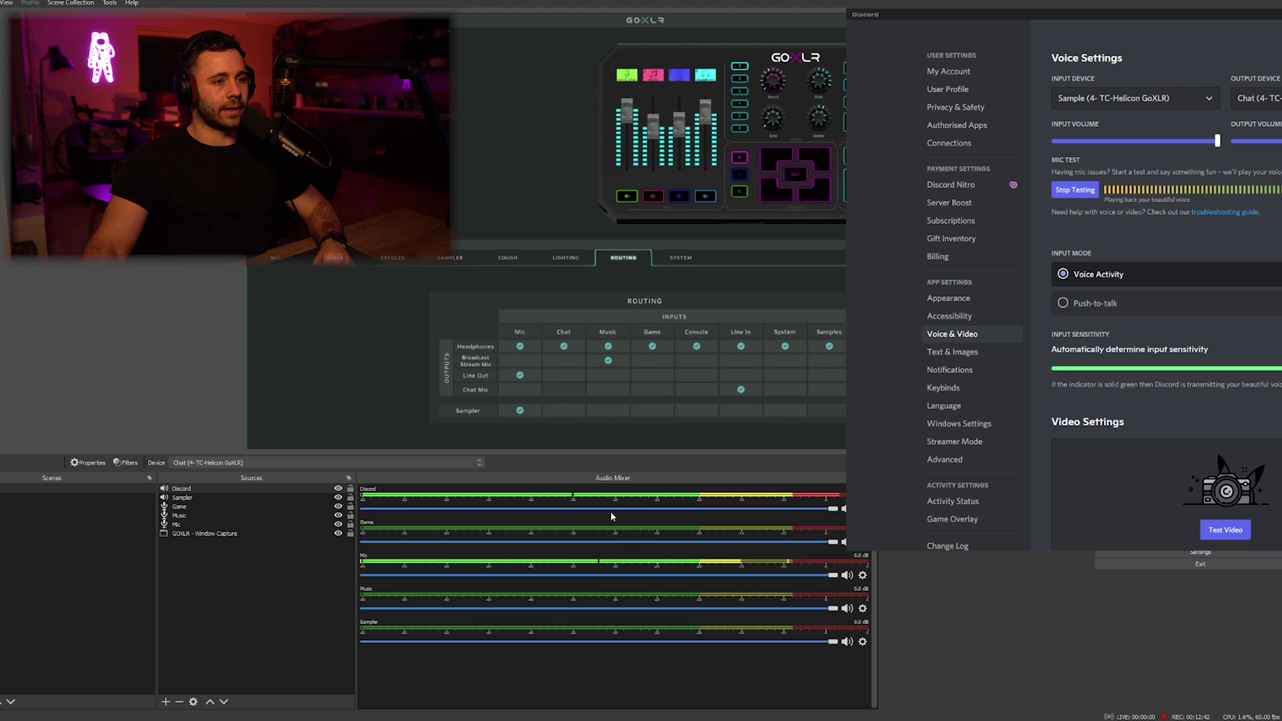
{"action": "left_click_drag", "start_coordinate": [1095, 17], "coordinate": [1014, 25]}
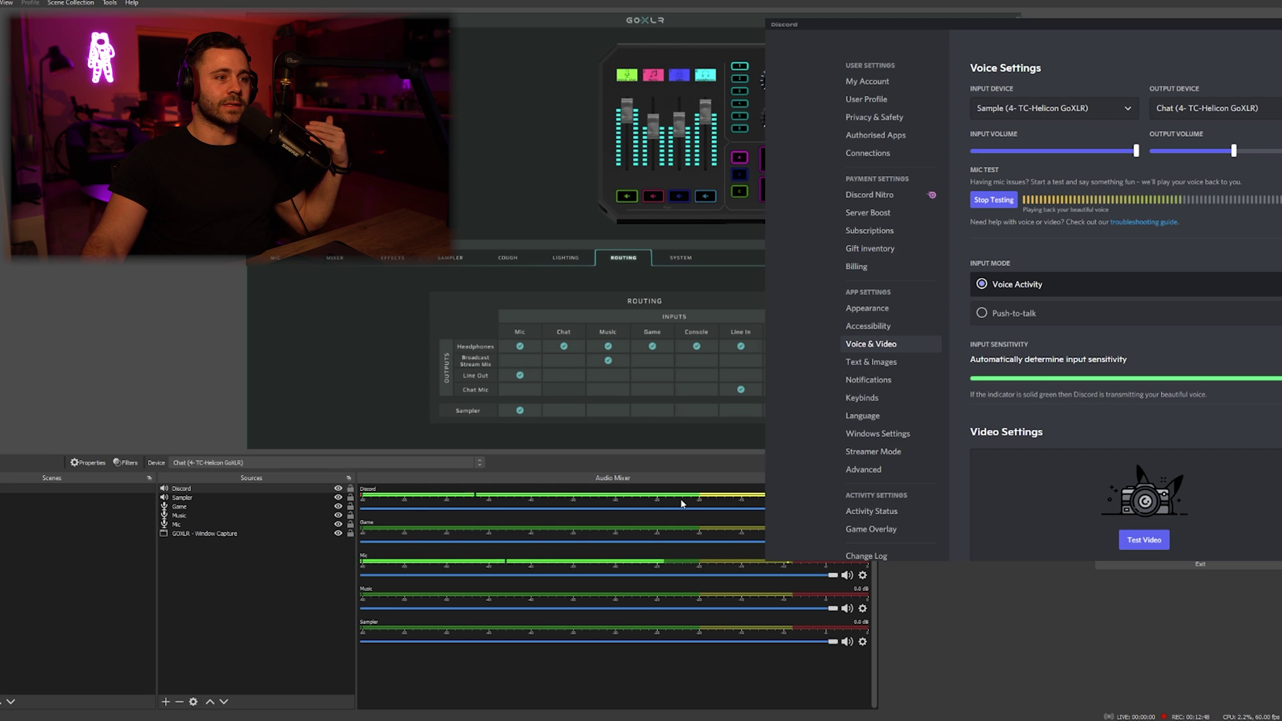
{"action": "left_click_drag", "start_coordinate": [1076, 23], "coordinate": [677, 63]}
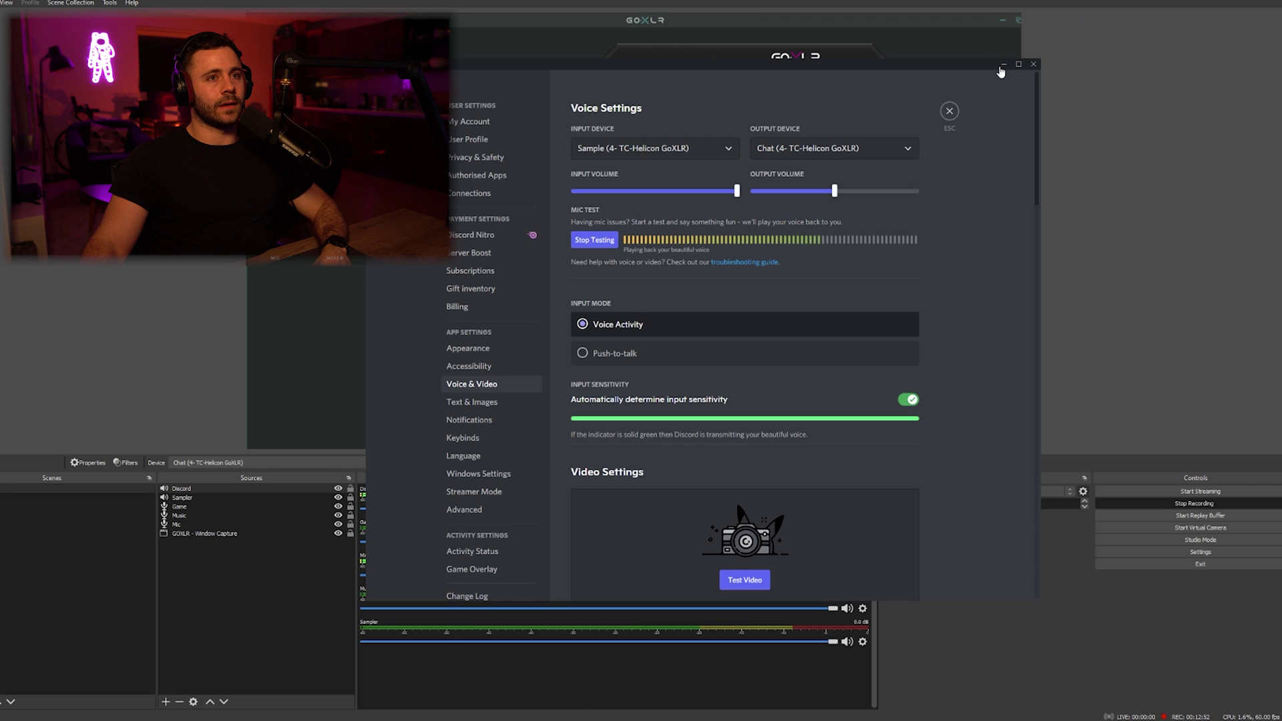
{"action": "left_click", "coordinate": [1003, 65]}
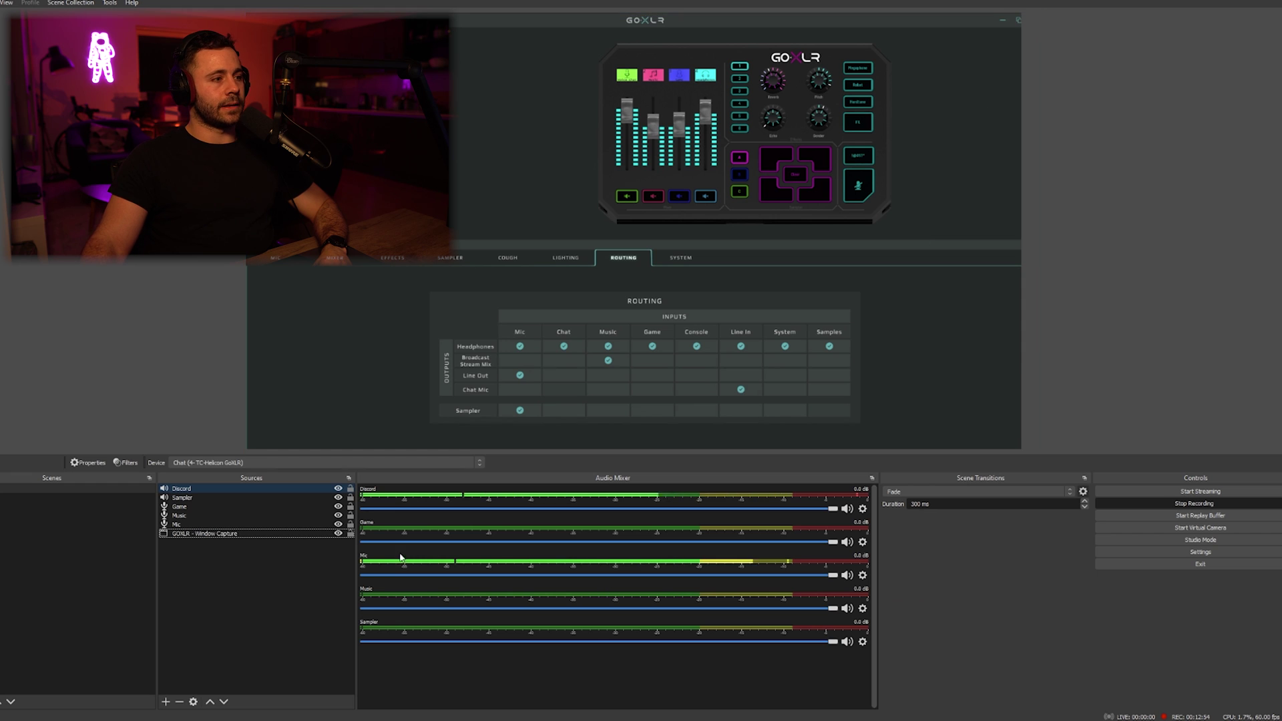
Switch back to Discord, stop the mic test and minimize the window again
{"action": "left_click", "coordinate": [250, 587]}
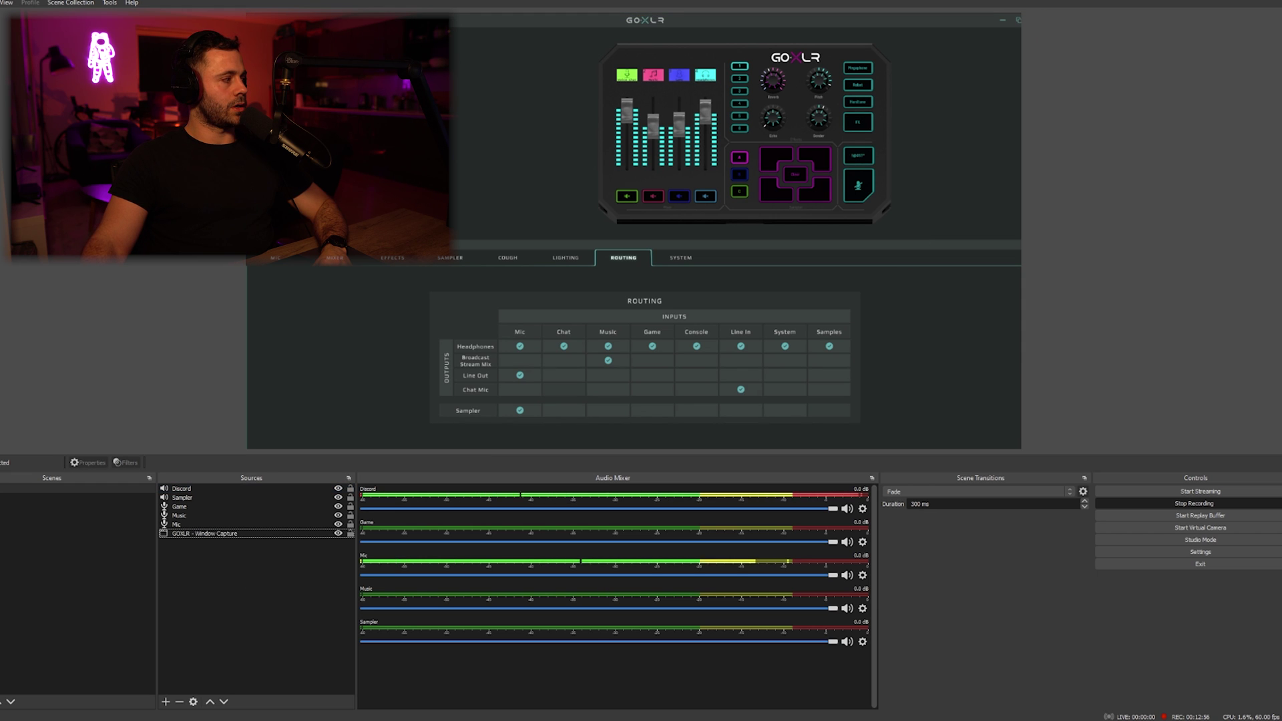
{"action": "key", "text": "alt+Tab"}
{"action": "left_click", "coordinate": [599, 240]}
{"action": "left_click", "coordinate": [1002, 67]}
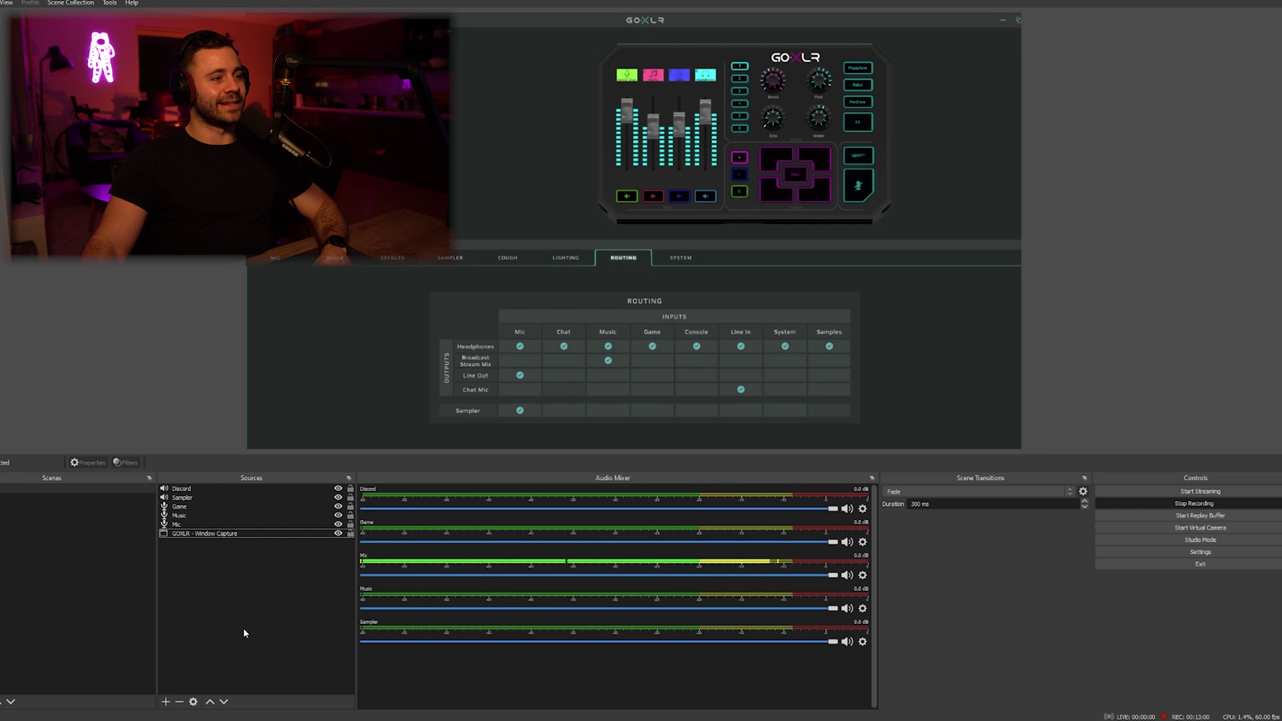
Add an Audio Output Capture source named "Desktop" using the device System (4- TC-Helicon GoXLR)
{"action": "left_click", "coordinate": [166, 701]}
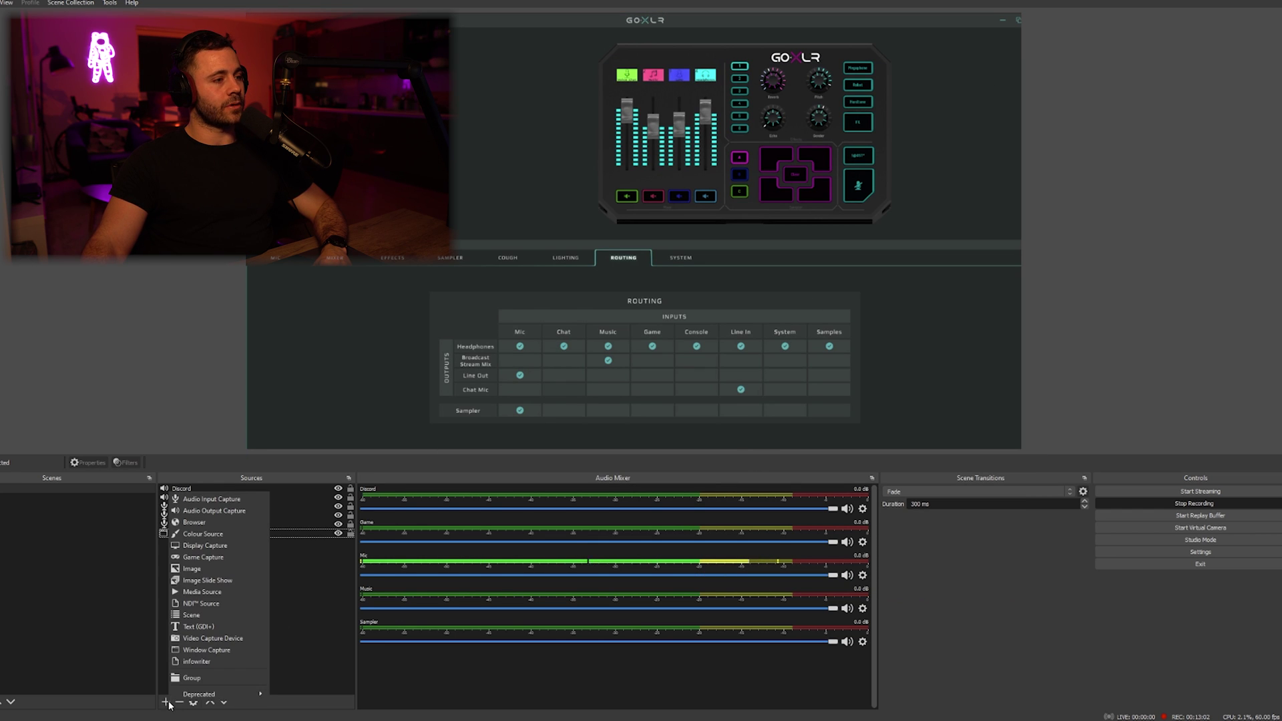
{"action": "left_click", "coordinate": [235, 511]}
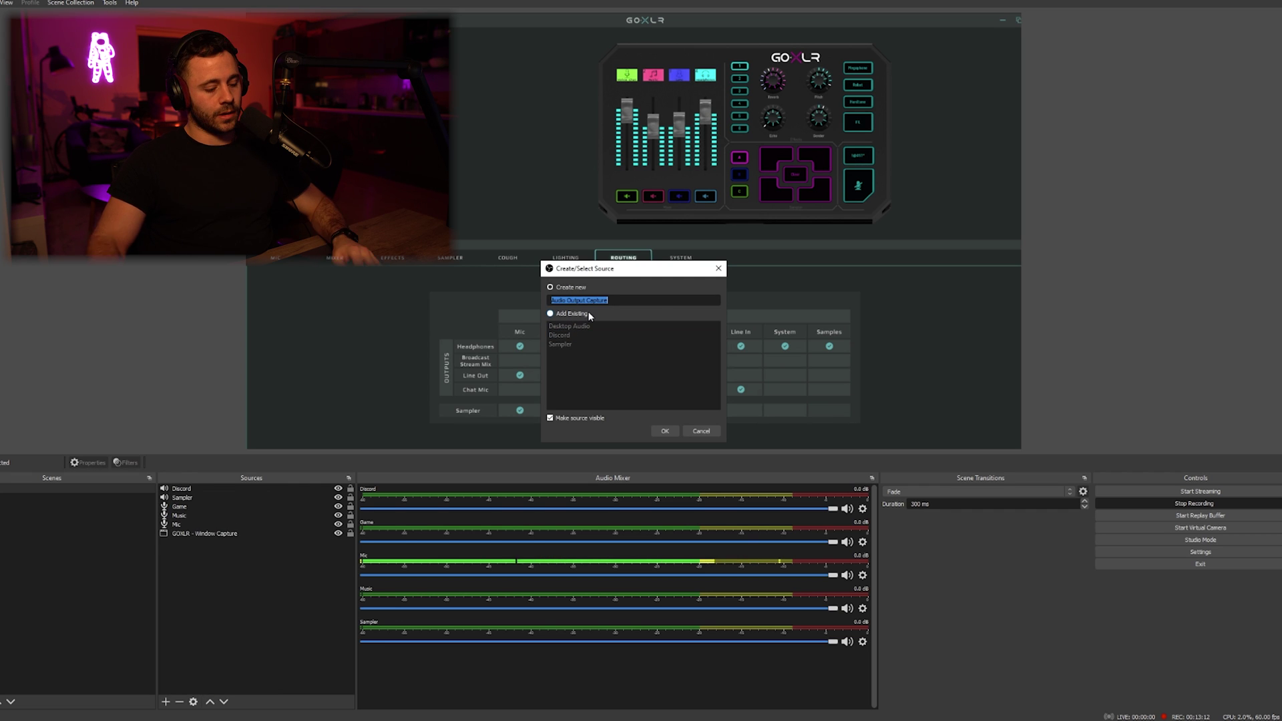
{"action": "type", "text": "Desktop"}
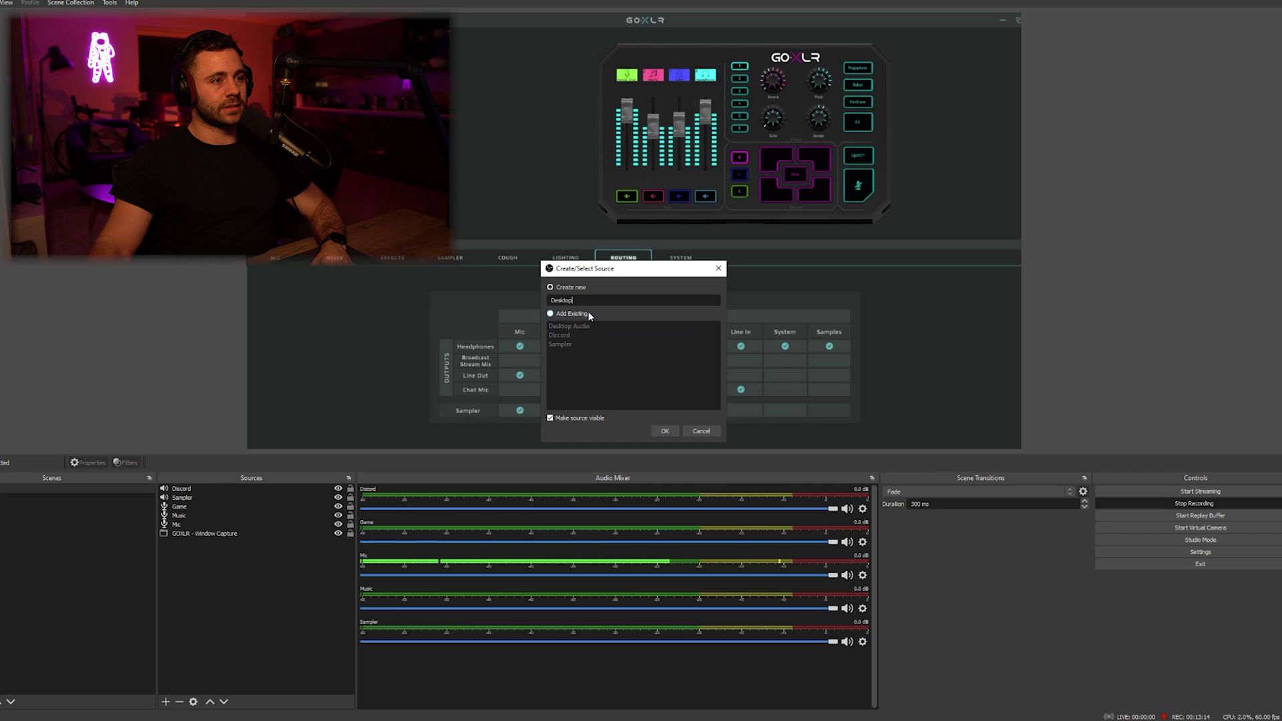
{"action": "left_click", "coordinate": [664, 431]}
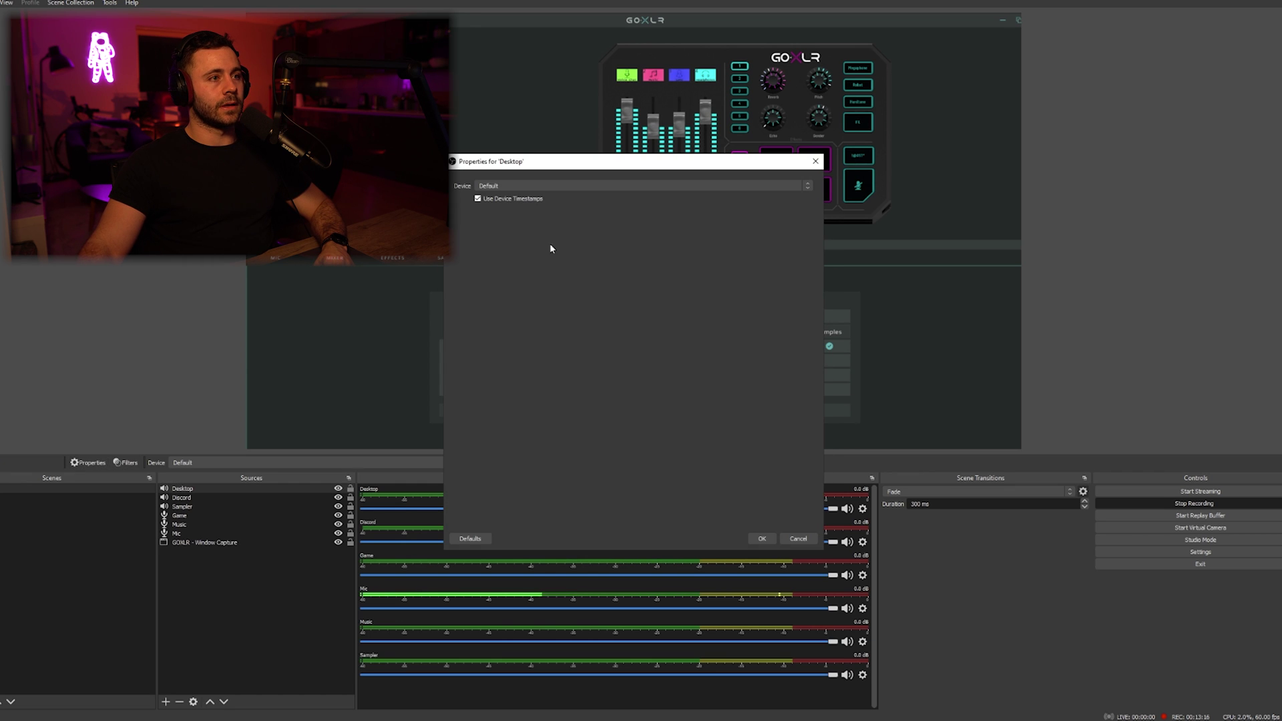
{"action": "left_click", "coordinate": [533, 187]}
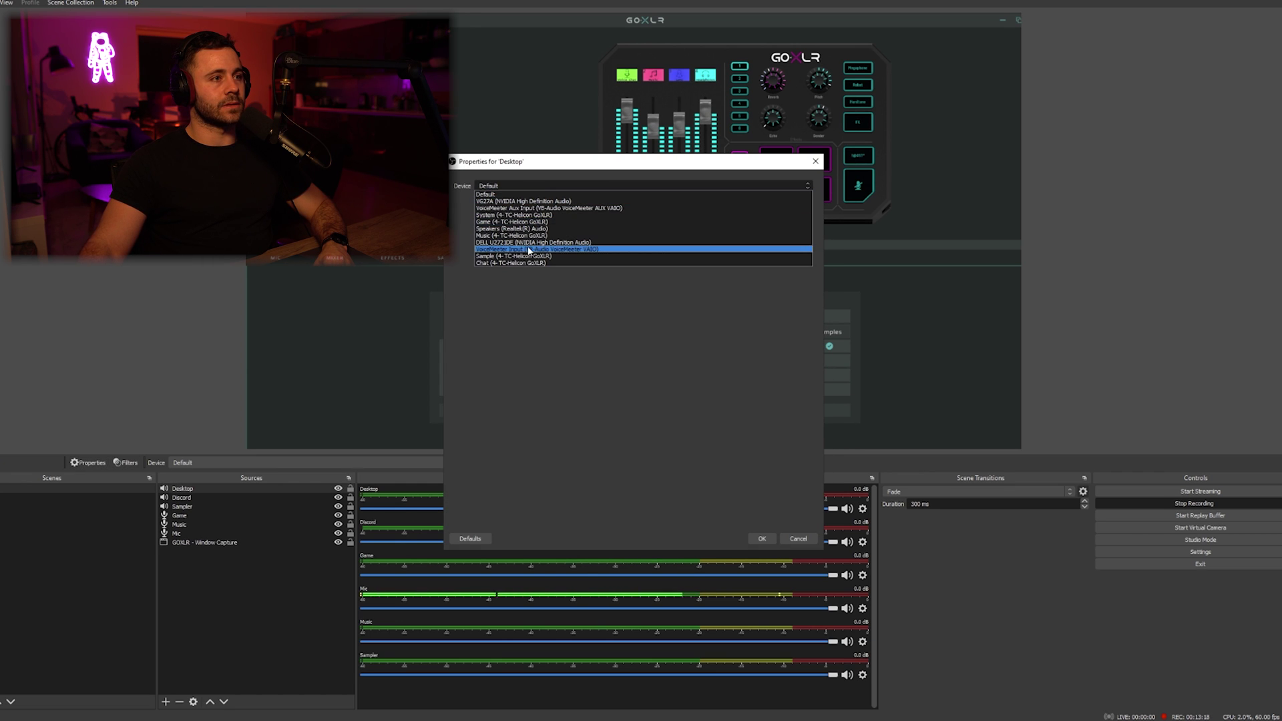
{"action": "left_click", "coordinate": [513, 215]}
{"action": "left_click", "coordinate": [761, 538]}
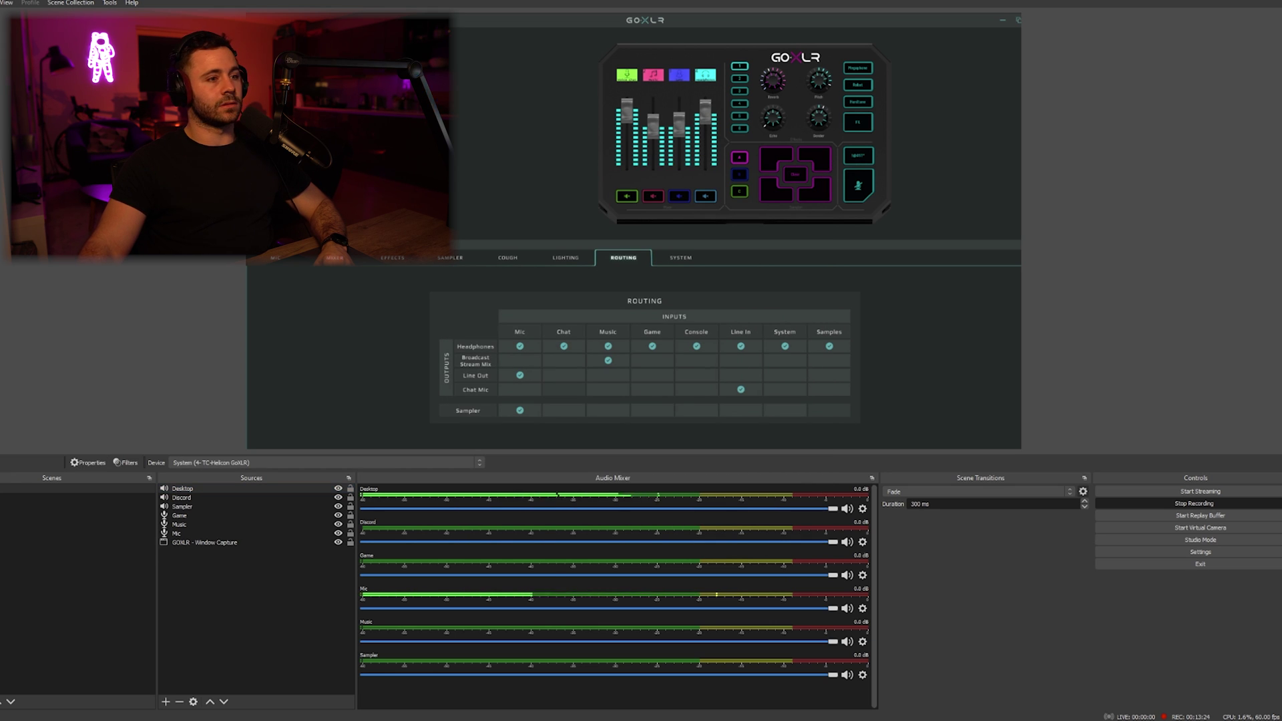
Switch to the YouTube video in the browser and move its window aside to check the Desktop meter in the OBS mixer
{"action": "key", "text": "alt+Tab"}
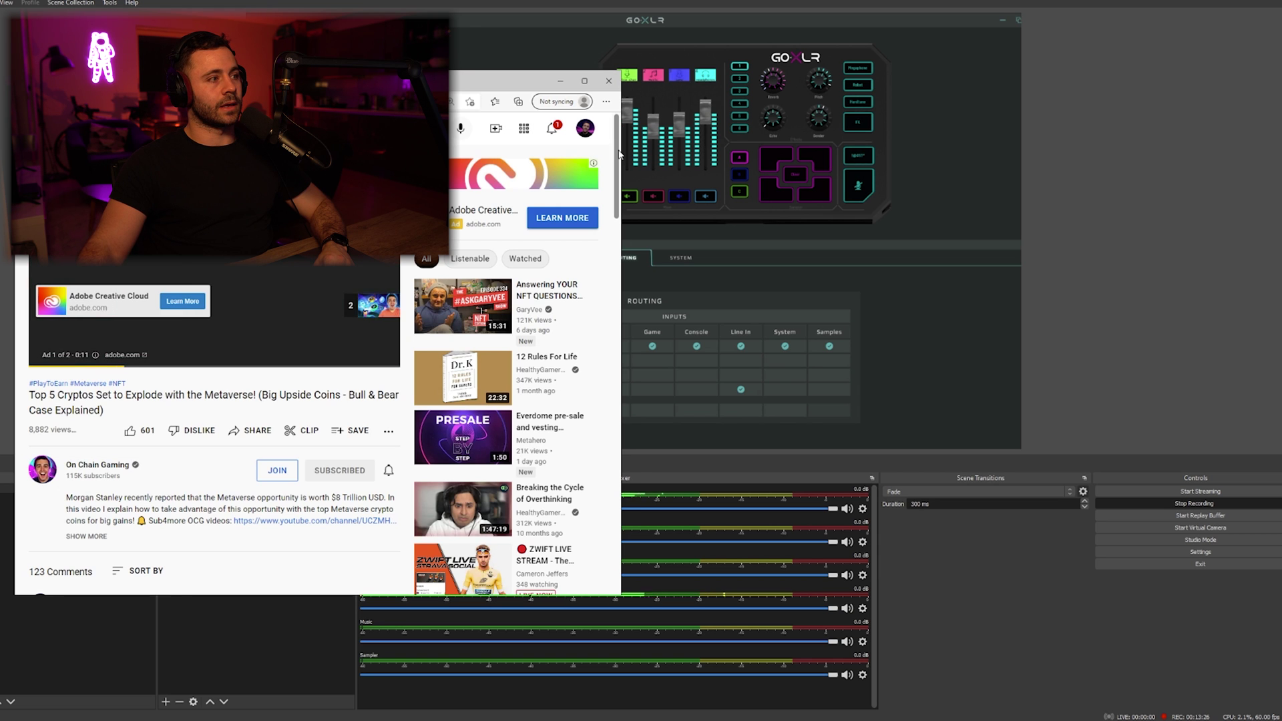
{"action": "left_click_drag", "start_coordinate": [485, 84], "coordinate": [348, 106]}
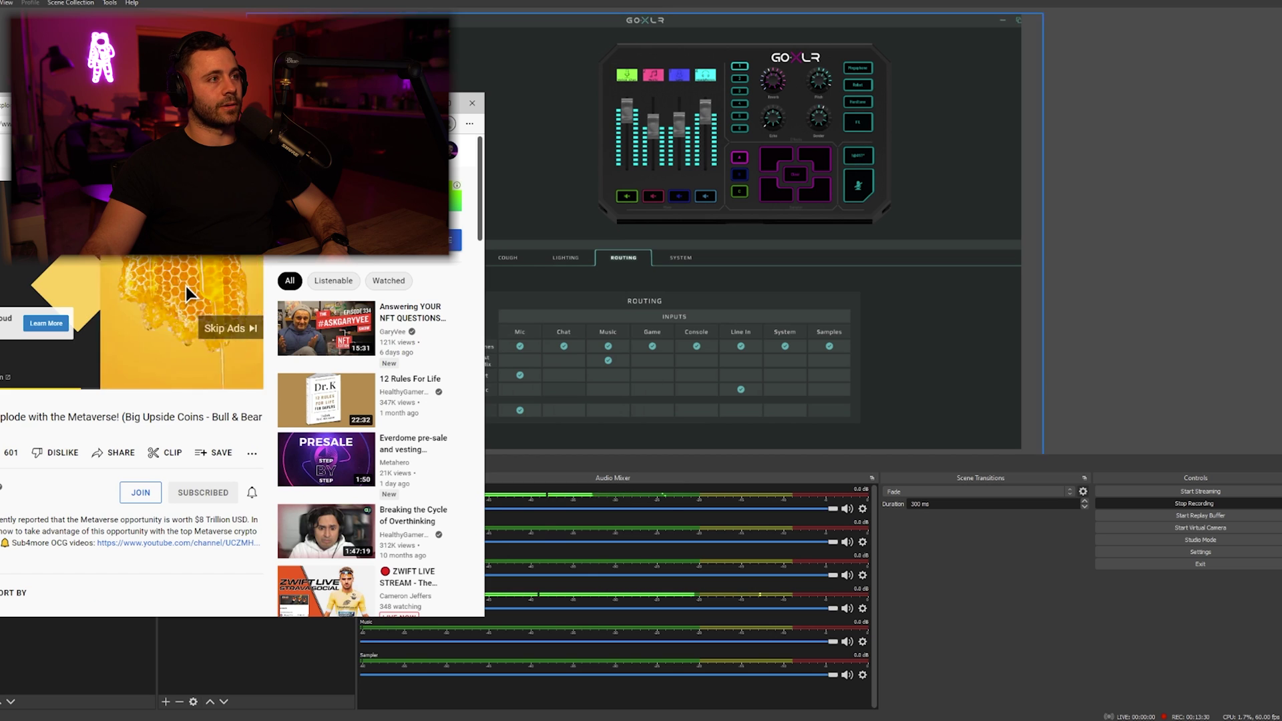
In the GoXLR routing table, disable the Line In input for the Chat Mic output and enable the Game input instead
{"action": "key", "text": "alt+Tab"}
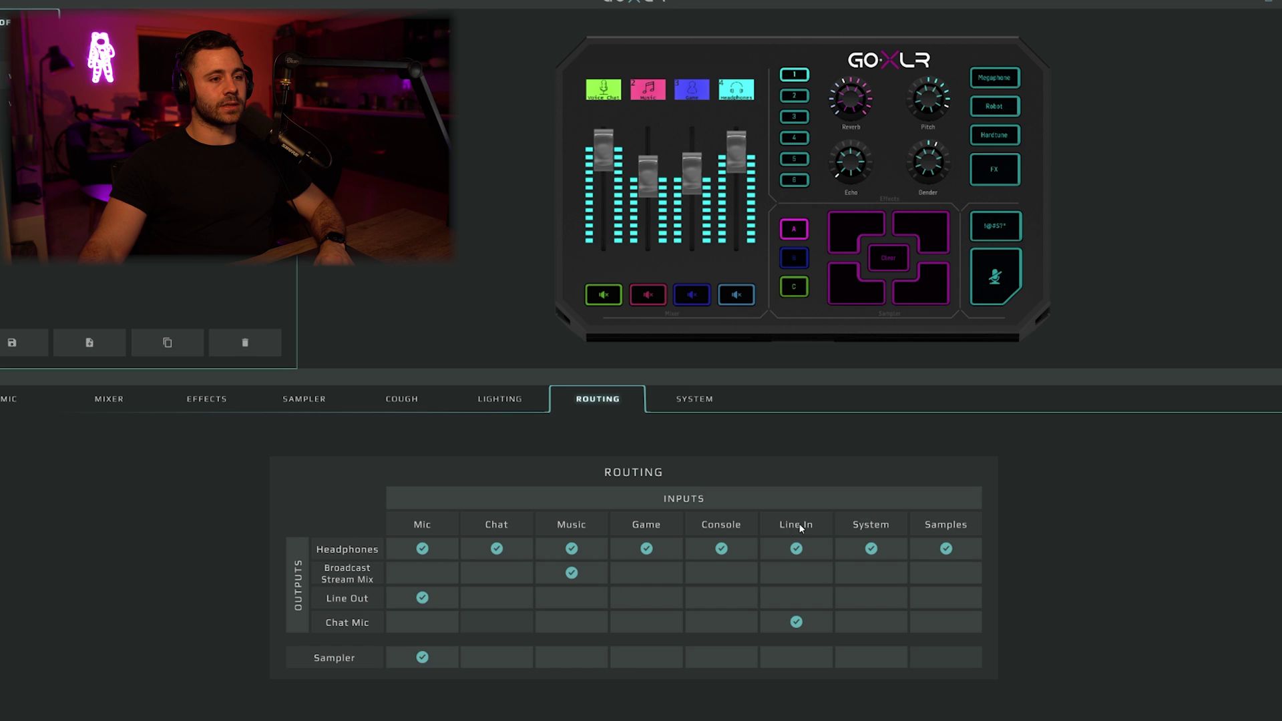
{"action": "left_click", "coordinate": [796, 621]}
{"action": "left_click", "coordinate": [642, 622]}
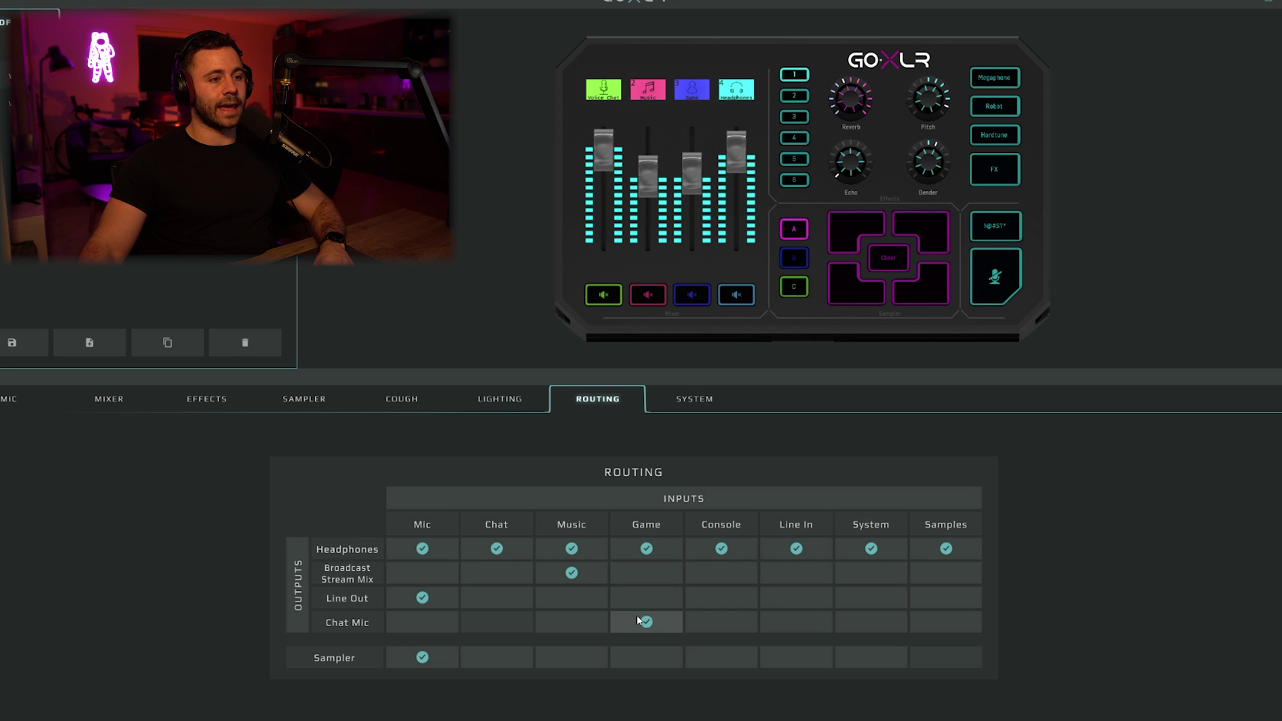
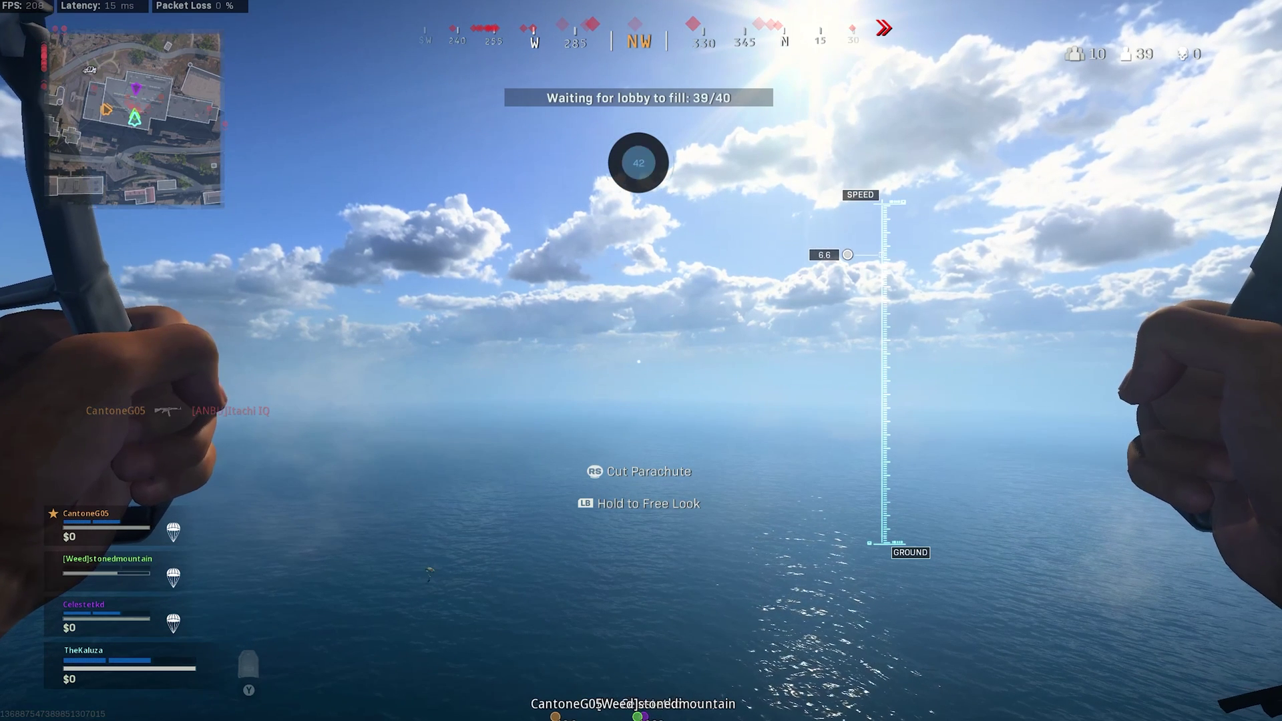
Open the game's audio options and go down to the Voice Chat device and microphone settings
{"action": "key", "text": "Escape"}
{"action": "key", "text": "Down"}
{"action": "key", "text": "Down"}
{"action": "key", "text": "Return"}
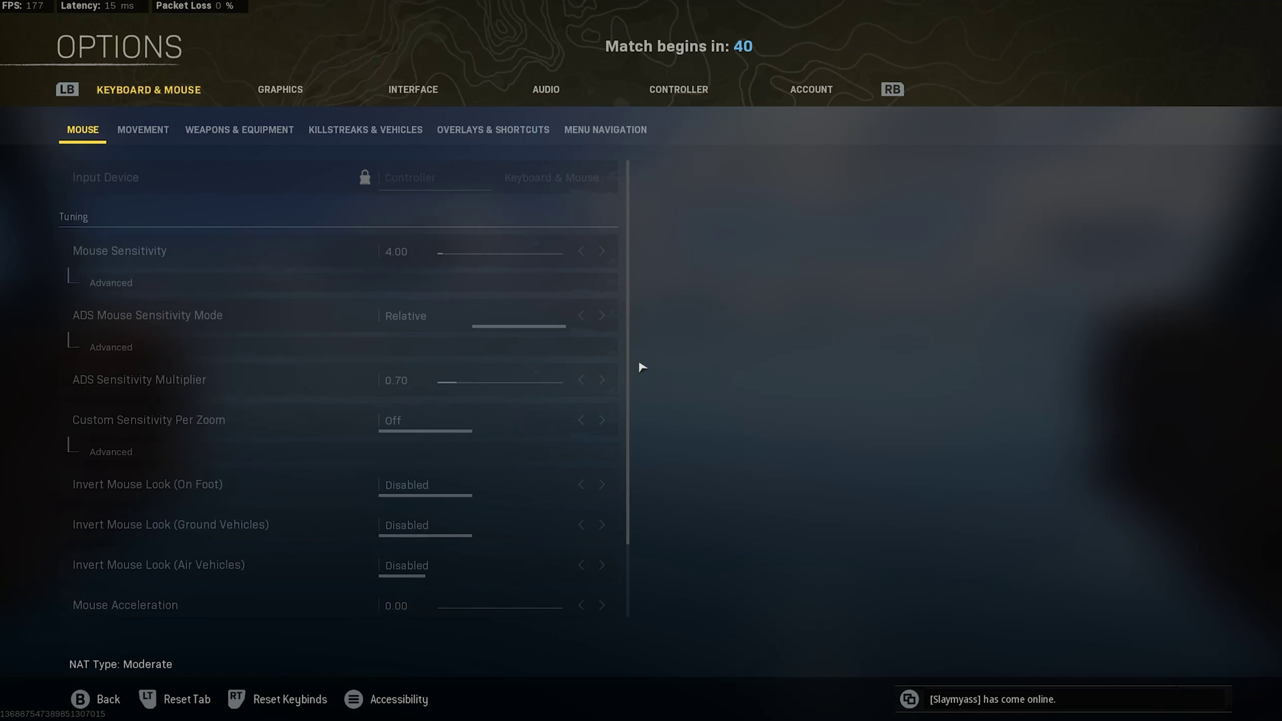
{"action": "key", "text": "e"}
{"action": "key", "text": "e"}
{"action": "key", "text": "e"}
{"action": "key", "text": "Down"}
{"action": "key", "text": "Down"}
{"action": "key", "text": "Down"}
{"action": "key", "text": "Down"}
{"action": "key", "text": "Down"}
{"action": "key", "text": "Down"}
{"action": "key", "text": "Down"}
{"action": "key", "text": "Down"}
{"action": "key", "text": "Down"}
{"action": "key", "text": "Down"}
{"action": "key", "text": "Down"}
{"action": "key", "text": "Down"}
{"action": "key", "text": "Down"}
{"action": "key", "text": "Down"}
{"action": "key", "text": "Down"}
{"action": "key", "text": "Down"}
{"action": "key", "text": "Up"}
{"action": "key", "text": "Up"}
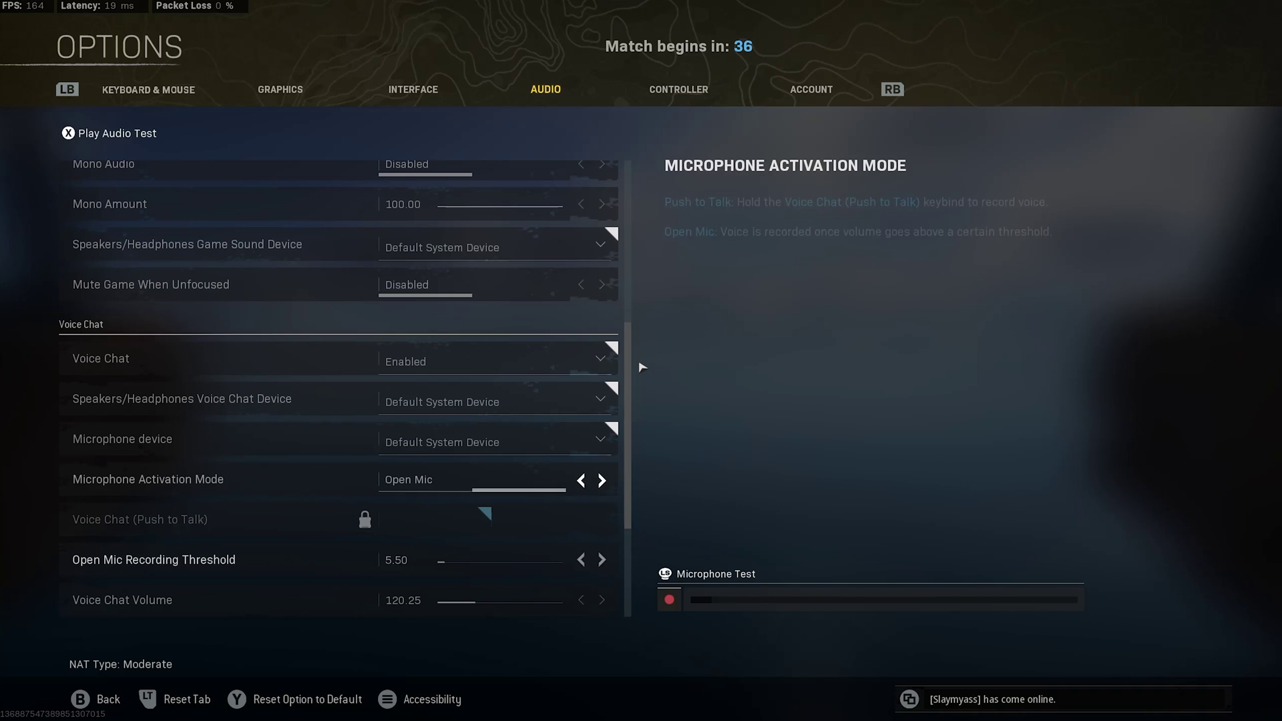
Look through the Speakers/Headphones Voice Chat Device choices for the TC-Helicon GoXLR outputs and return to the game
{"action": "key", "text": "Down"}
{"action": "key", "text": "Up"}
{"action": "key", "text": "Up"}
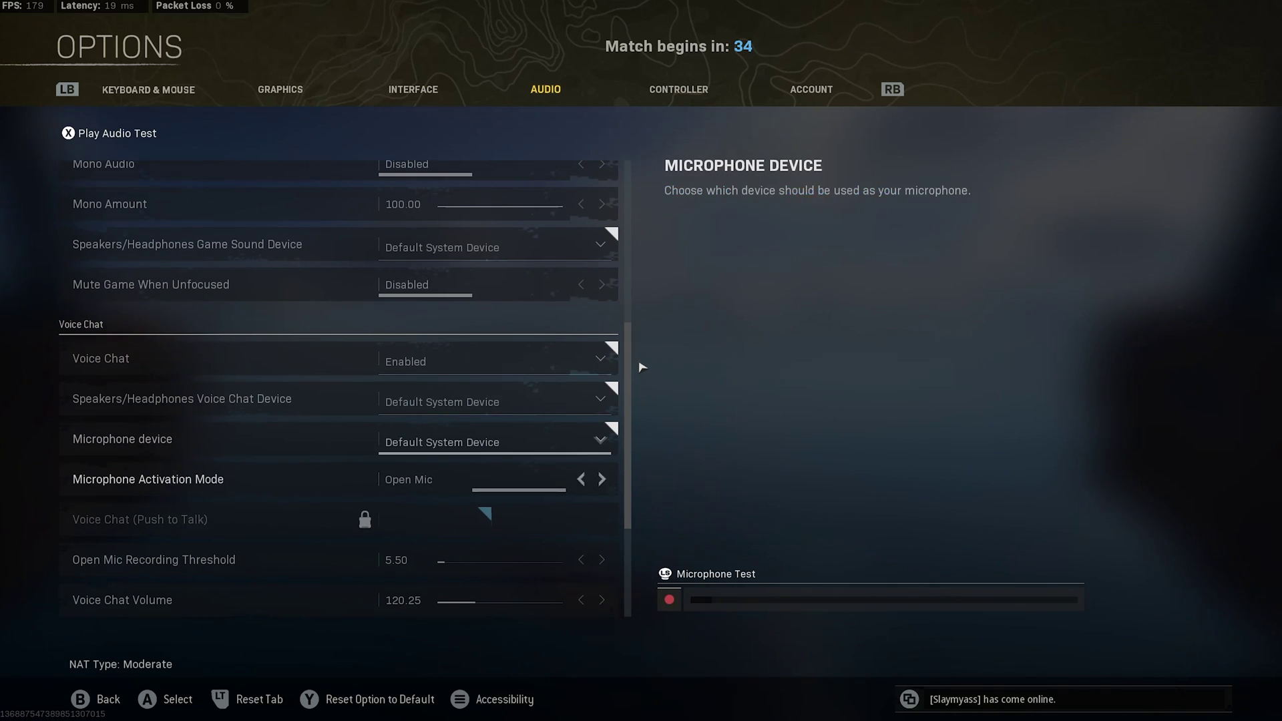
{"action": "key", "text": "Up"}
{"action": "key", "text": "Down"}
{"action": "key", "text": "Return"}
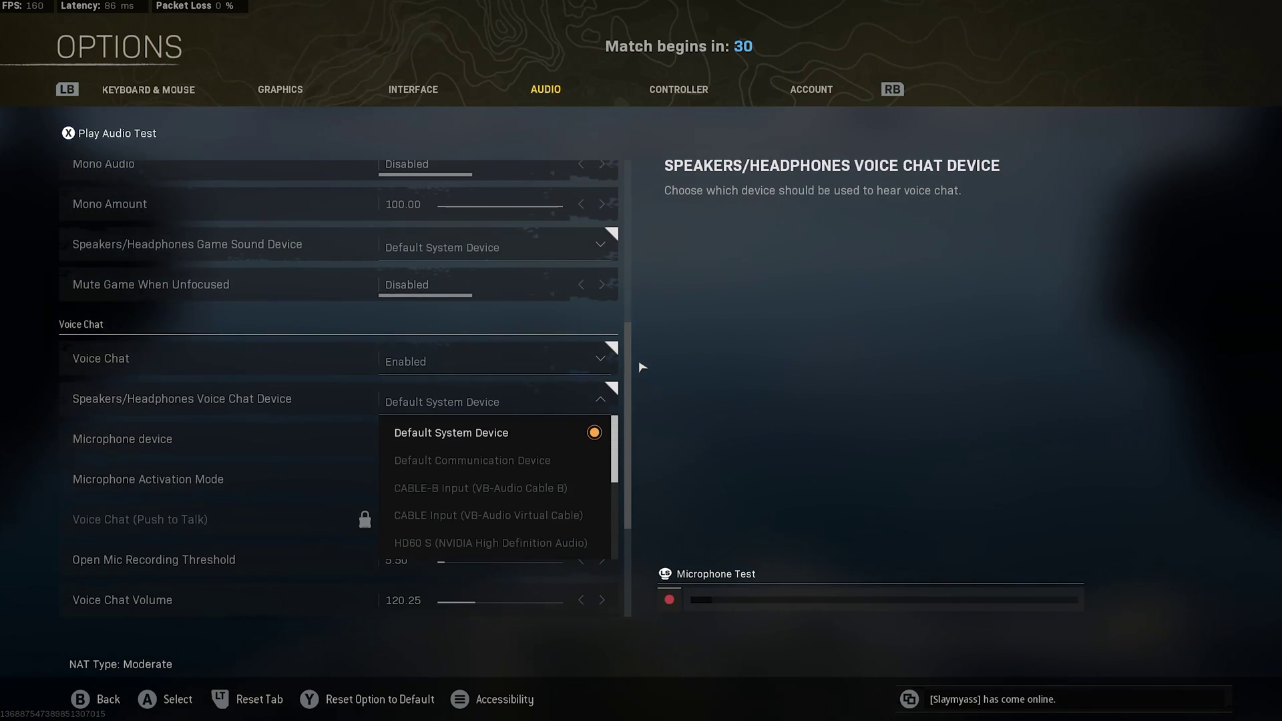
{"action": "key", "text": "Down"}
{"action": "key", "text": "Down"}
{"action": "key", "text": "Down"}
{"action": "key", "text": "Down"}
{"action": "key", "text": "Down"}
{"action": "key", "text": "Down"}
{"action": "key", "text": "Down"}
{"action": "key", "text": "Down"}
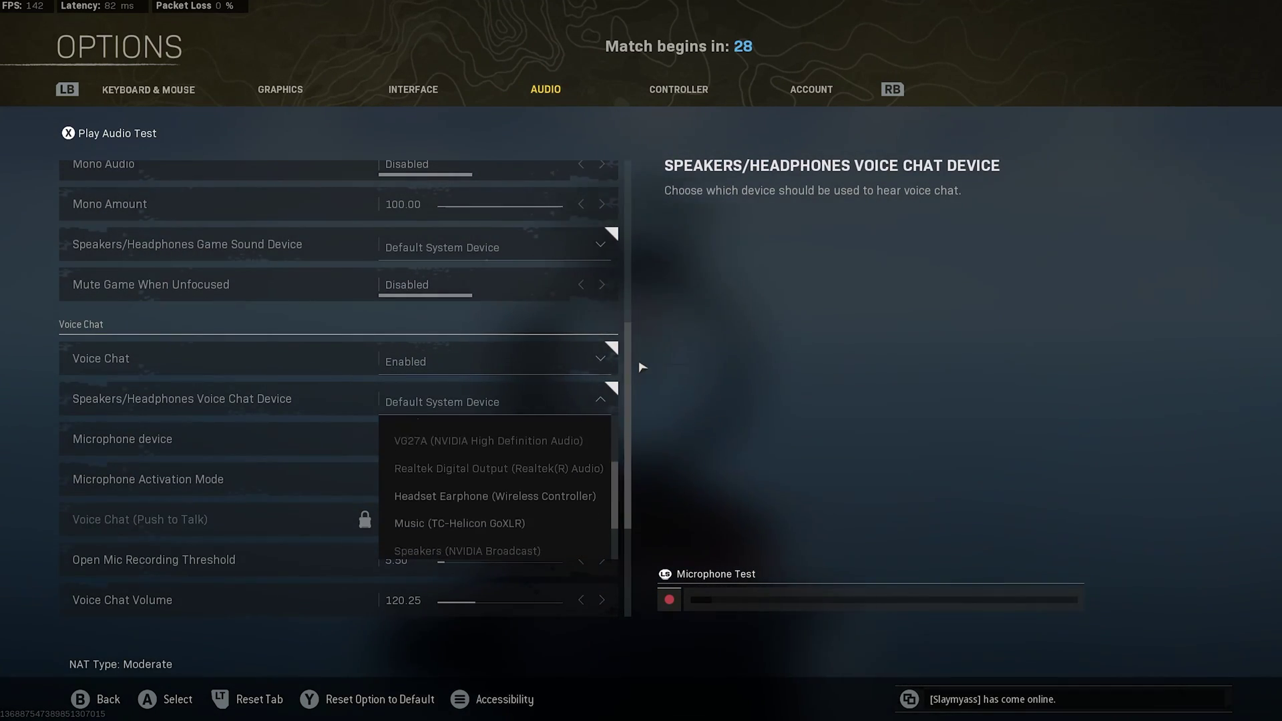
{"action": "key", "text": "Down"}
{"action": "key", "text": "Down"}
{"action": "key", "text": "Down"}
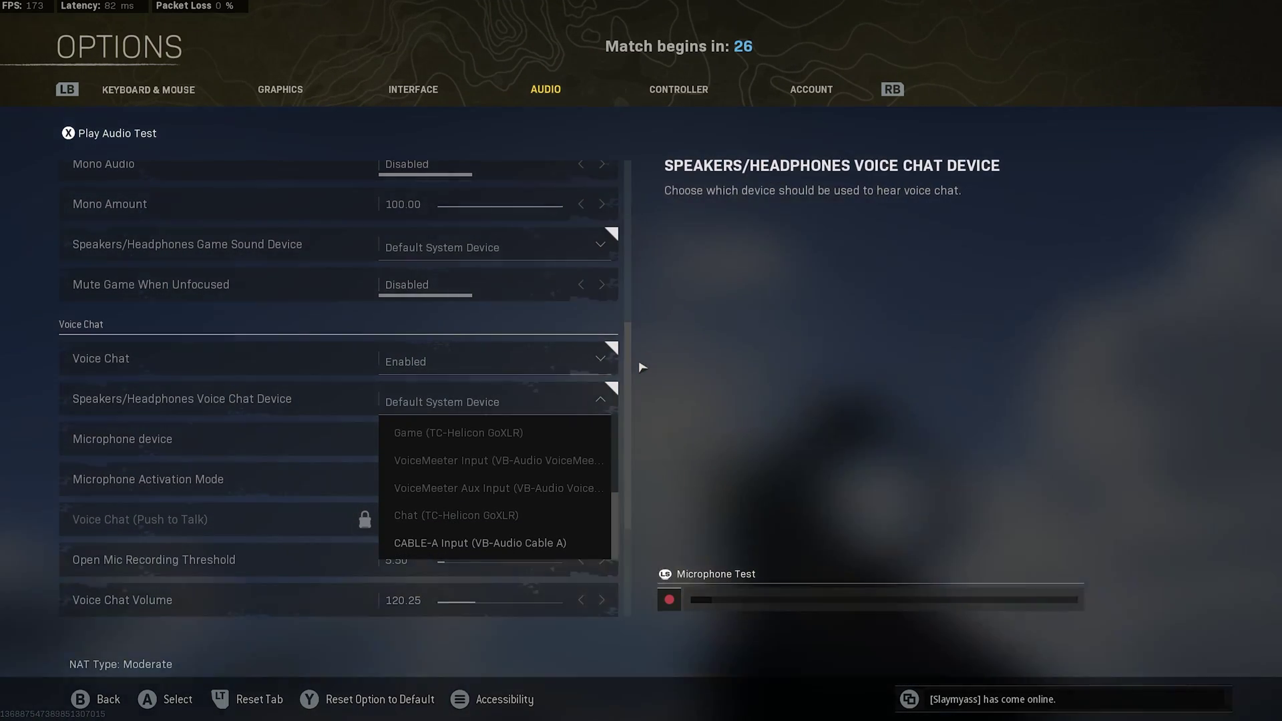
{"action": "key", "text": "Return"}
{"action": "key", "text": "Up"}
{"action": "key", "text": "Escape"}
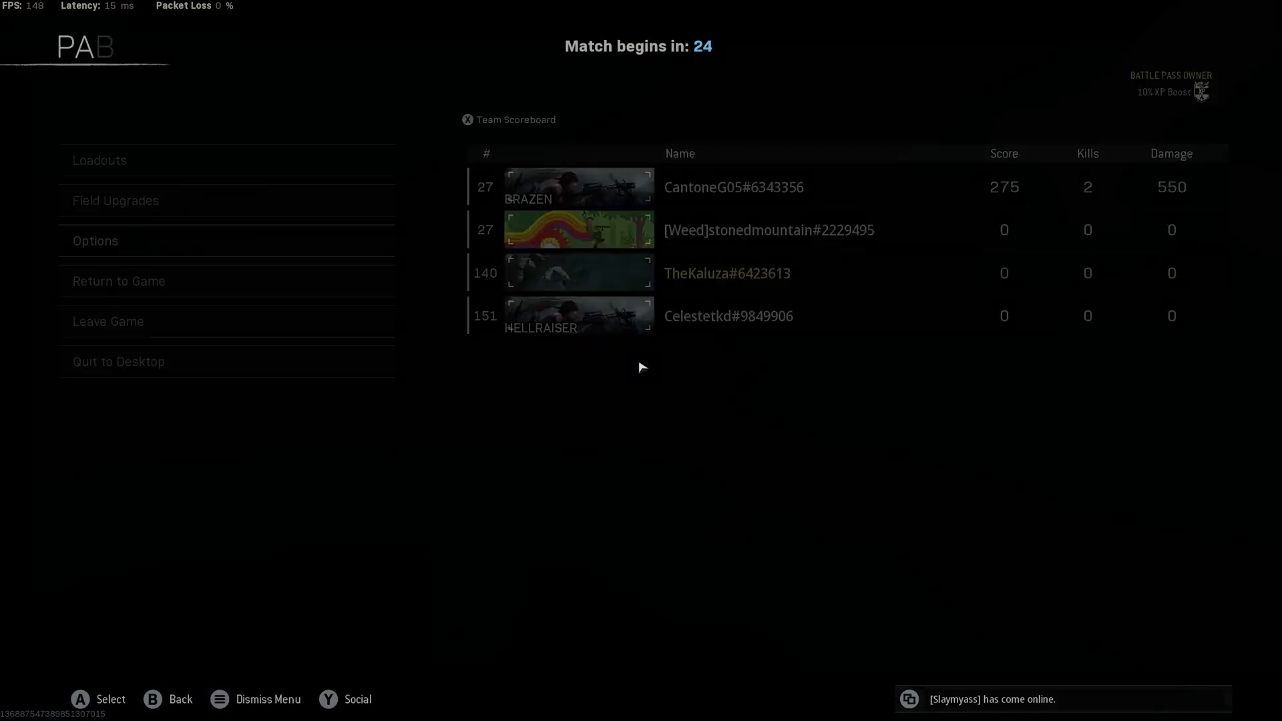
{"action": "key", "text": "Escape"}
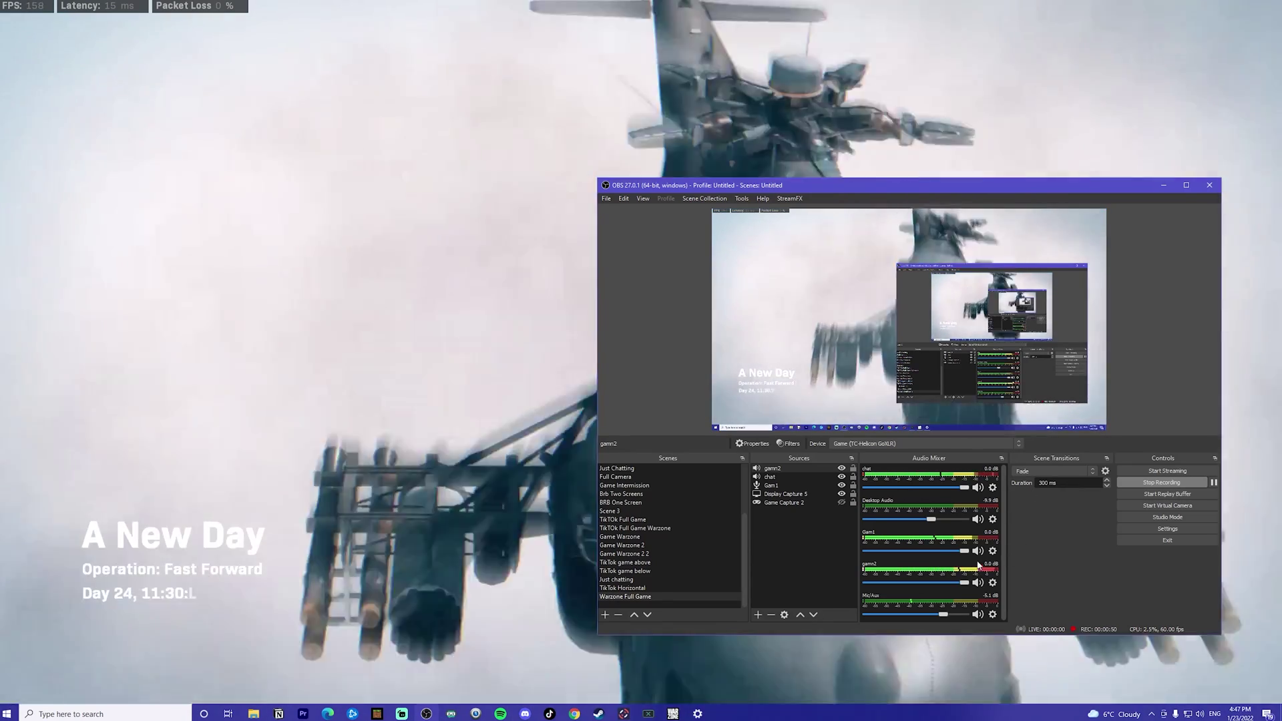
In the OBS audio mixer, mute the Gam1 source and lower the volume of the gamn2 source
{"action": "left_click", "coordinate": [978, 551]}
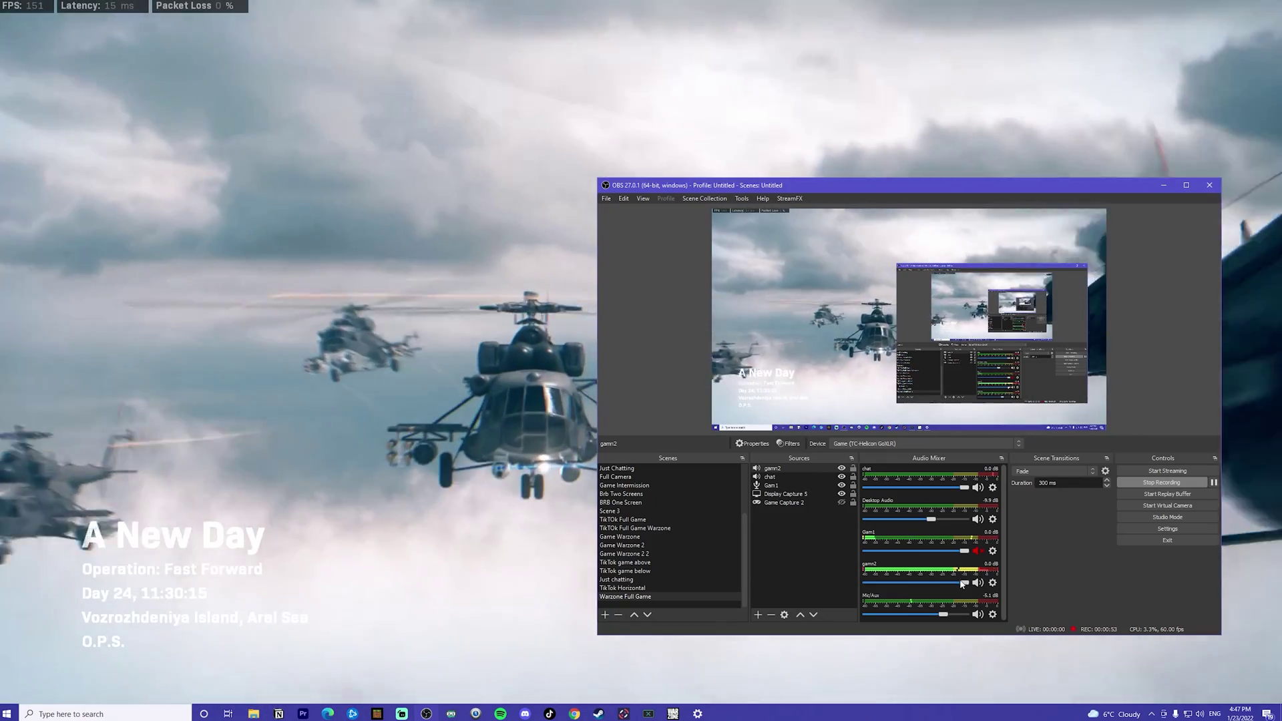
{"action": "left_click_drag", "start_coordinate": [961, 584], "coordinate": [943, 586]}
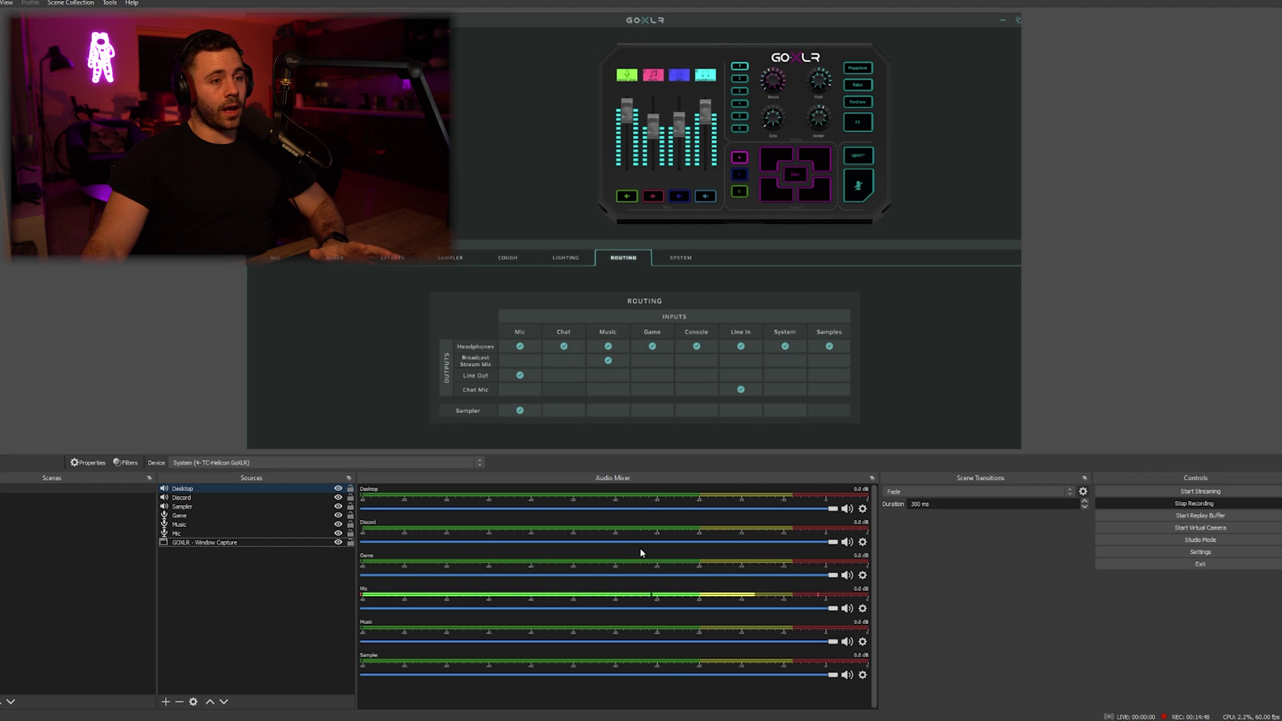
Add a Limiter filter to the Game audio source and lower its threshold to about -23.2 dB
{"action": "left_click", "coordinate": [862, 575]}
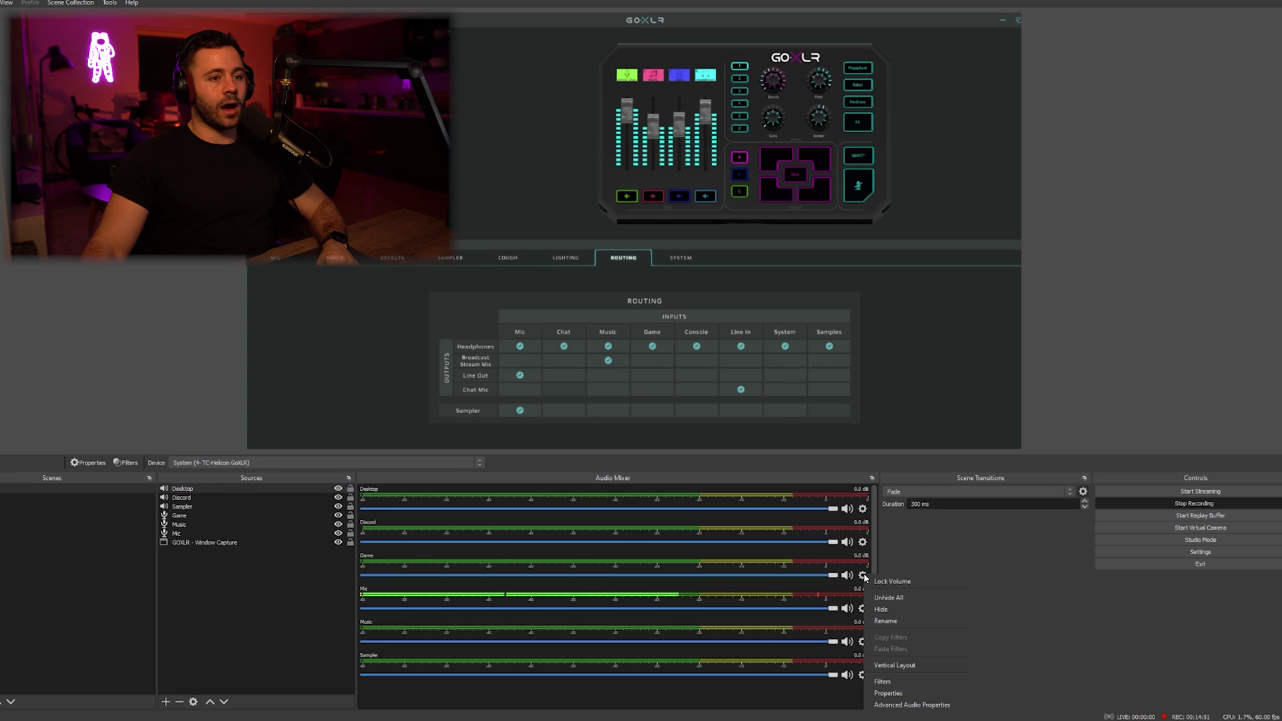
{"action": "left_click", "coordinate": [897, 683]}
{"action": "left_click", "coordinate": [418, 539]}
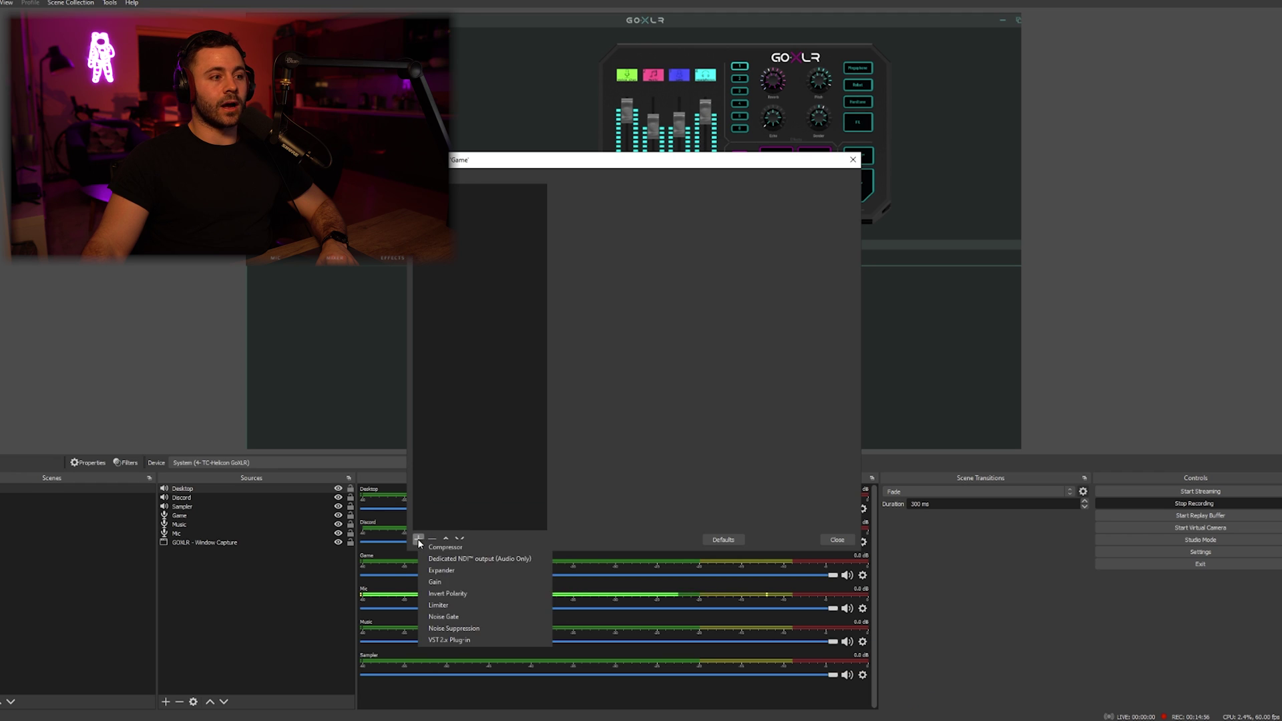
{"action": "left_click", "coordinate": [450, 605]}
{"action": "left_click", "coordinate": [614, 374]}
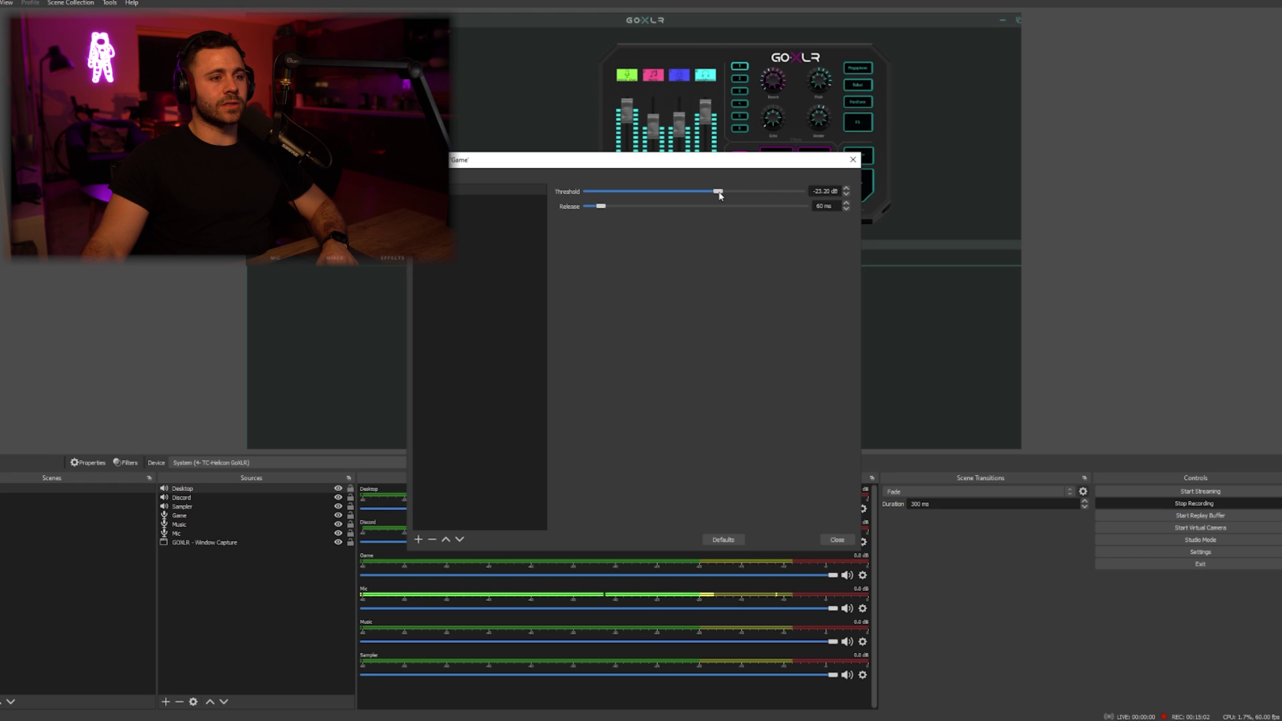
{"action": "left_click", "coordinate": [836, 540]}
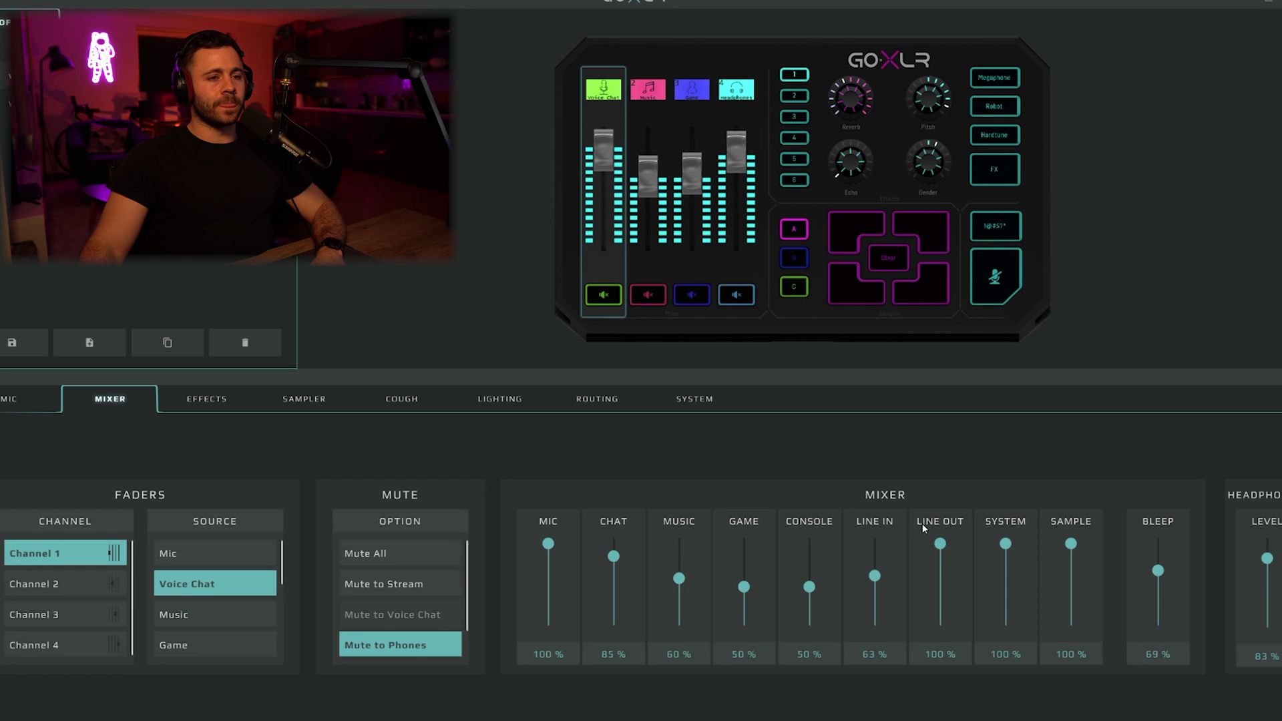
Adjust the Line In level up and down in the GoXLR mixer, ending at about 77 %
{"action": "mouse_move", "coordinate": [880, 574]}
{"action": "left_mouse_down"}
{"action": "mouse_move", "coordinate": [880, 551]}
{"action": "mouse_move", "coordinate": [889, 585]}
{"action": "left_mouse_up"}
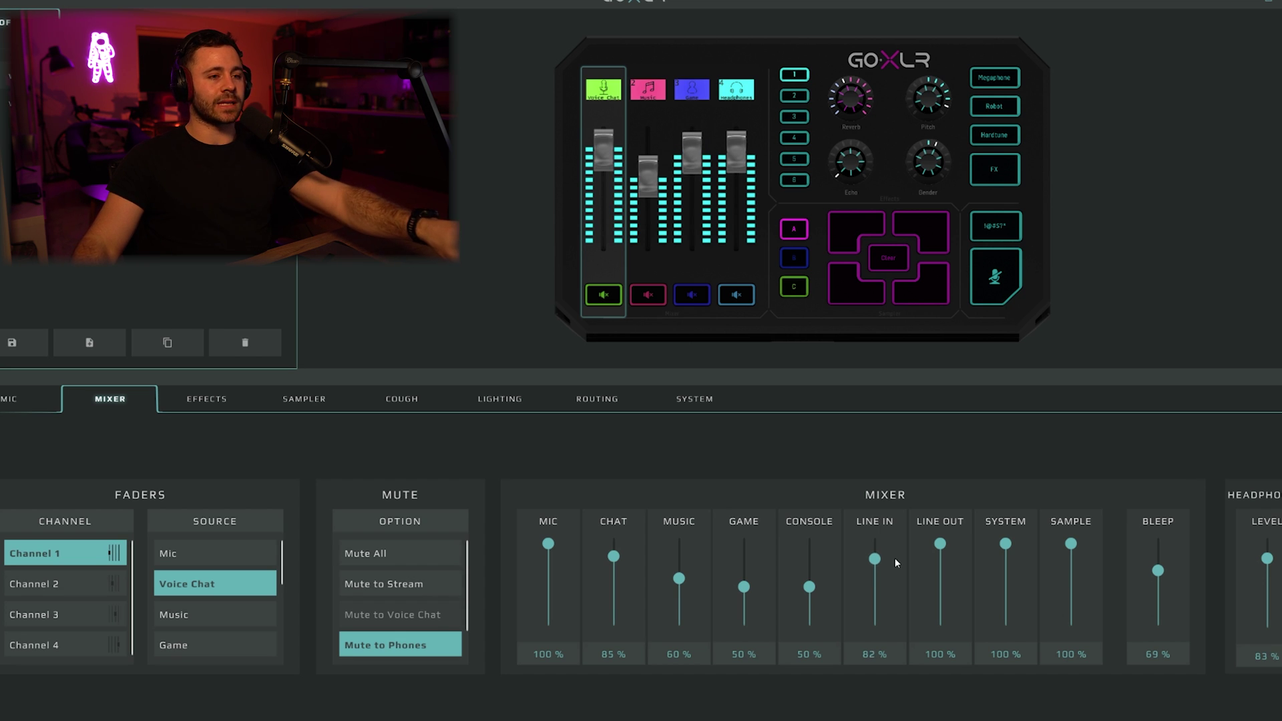
{"action": "scroll", "coordinate": [894, 558], "scroll_direction": "up", "scroll_amount": 1}
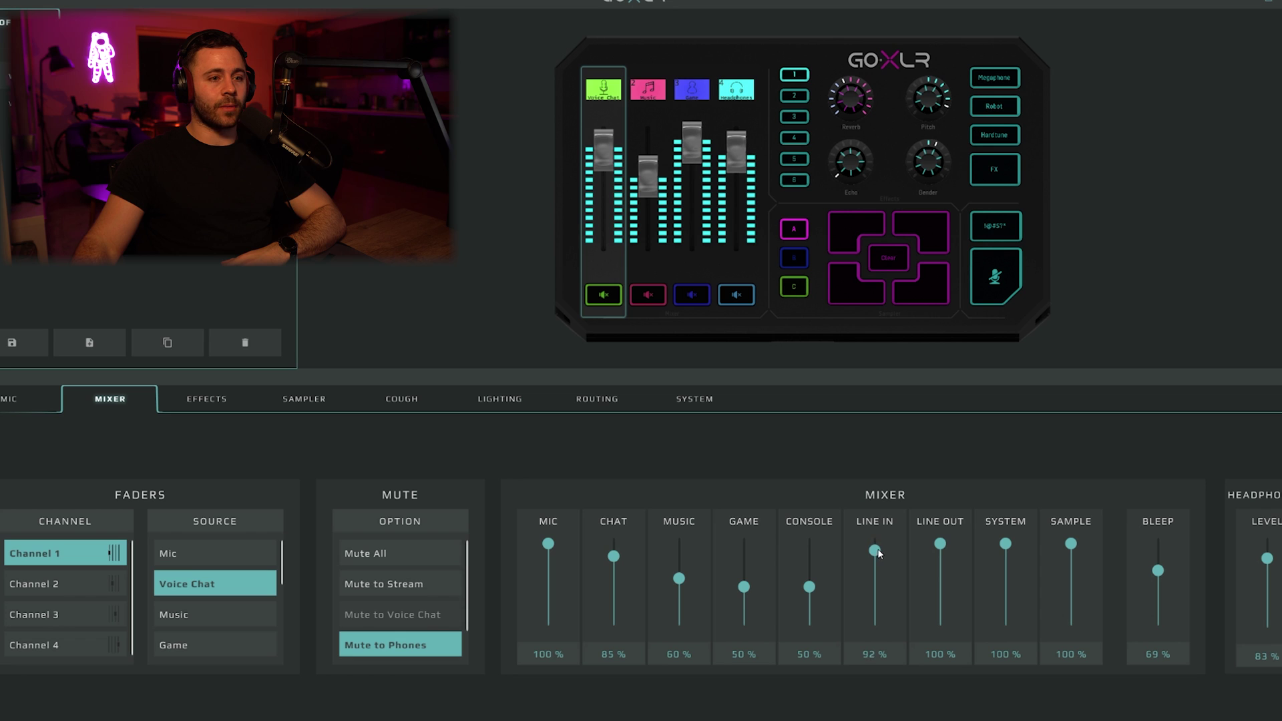
{"action": "left_click_drag", "start_coordinate": [881, 579], "coordinate": [881, 590]}
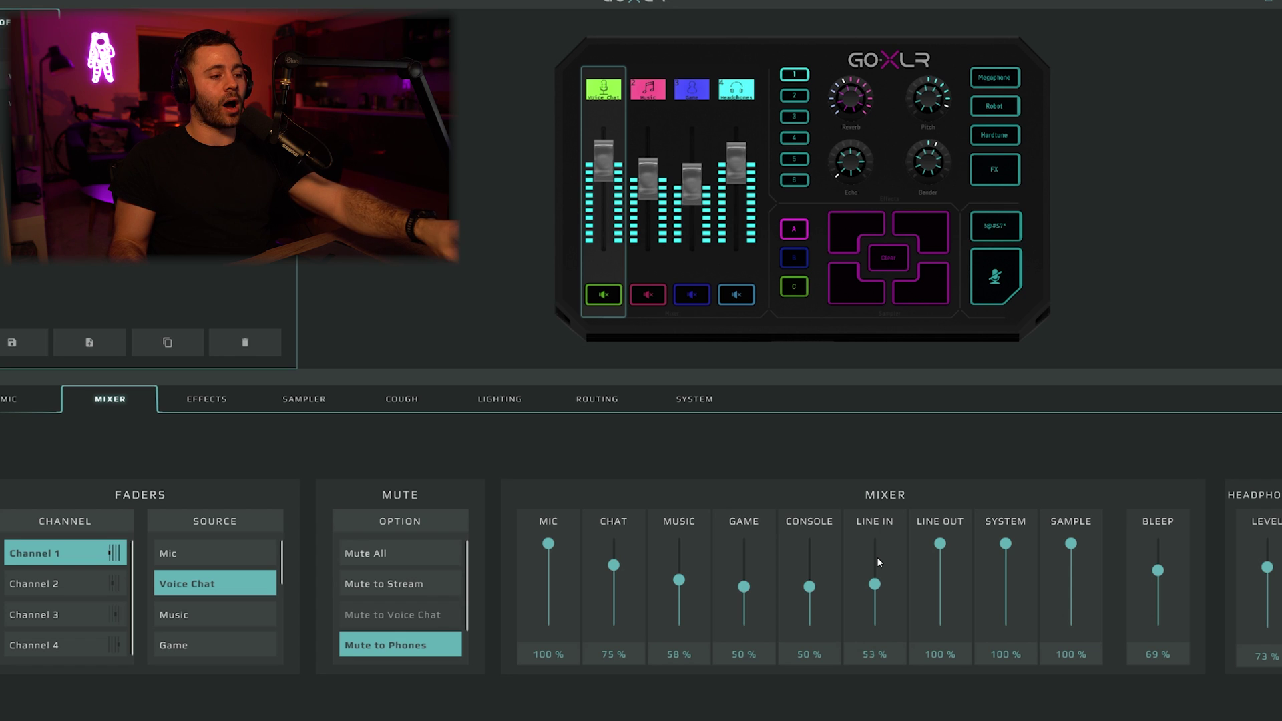
{"action": "scroll", "coordinate": [878, 561], "scroll_direction": "up", "scroll_amount": 1}
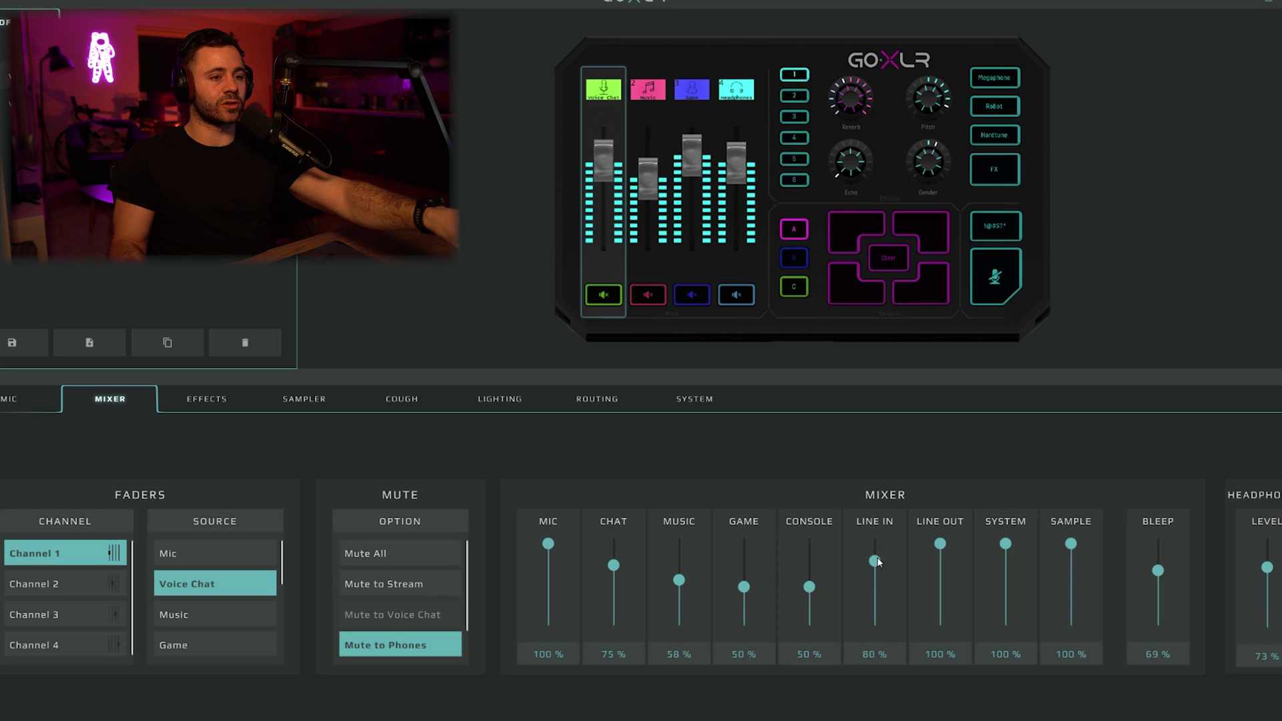
{"action": "scroll", "coordinate": [878, 560], "scroll_direction": "down", "scroll_amount": 2}
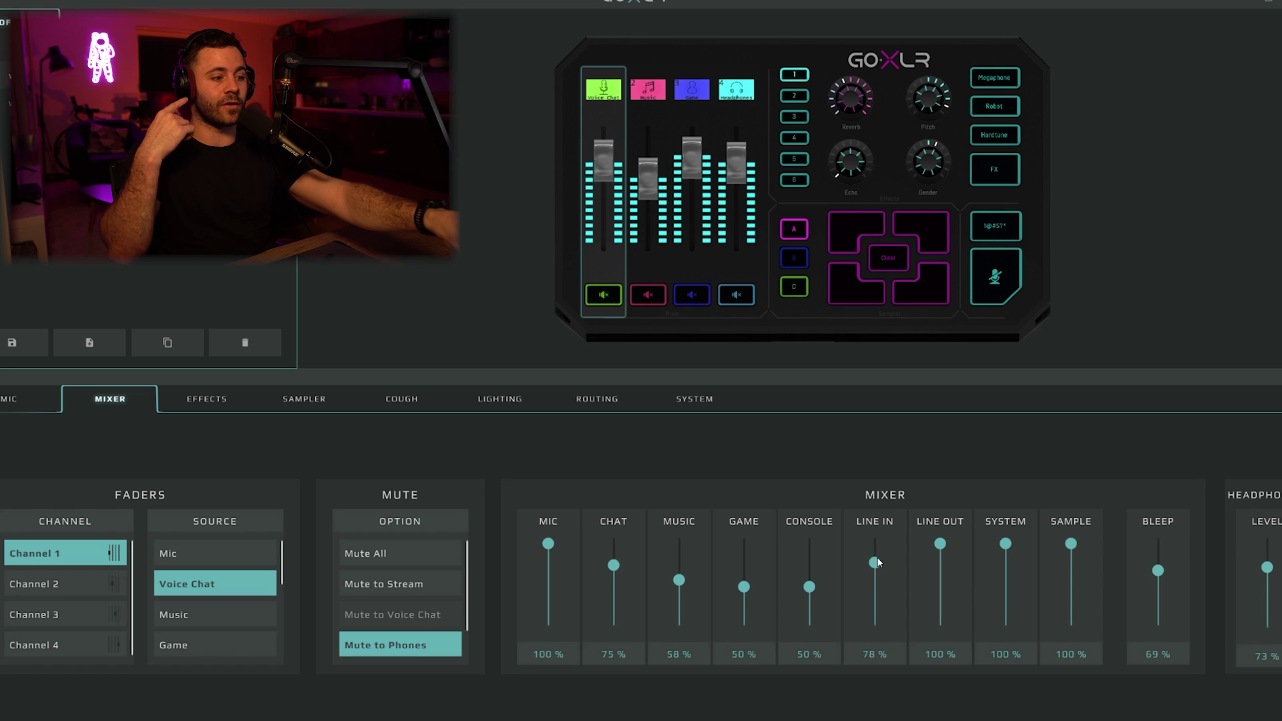
{"action": "scroll", "coordinate": [877, 563], "scroll_direction": "down", "scroll_amount": 1}
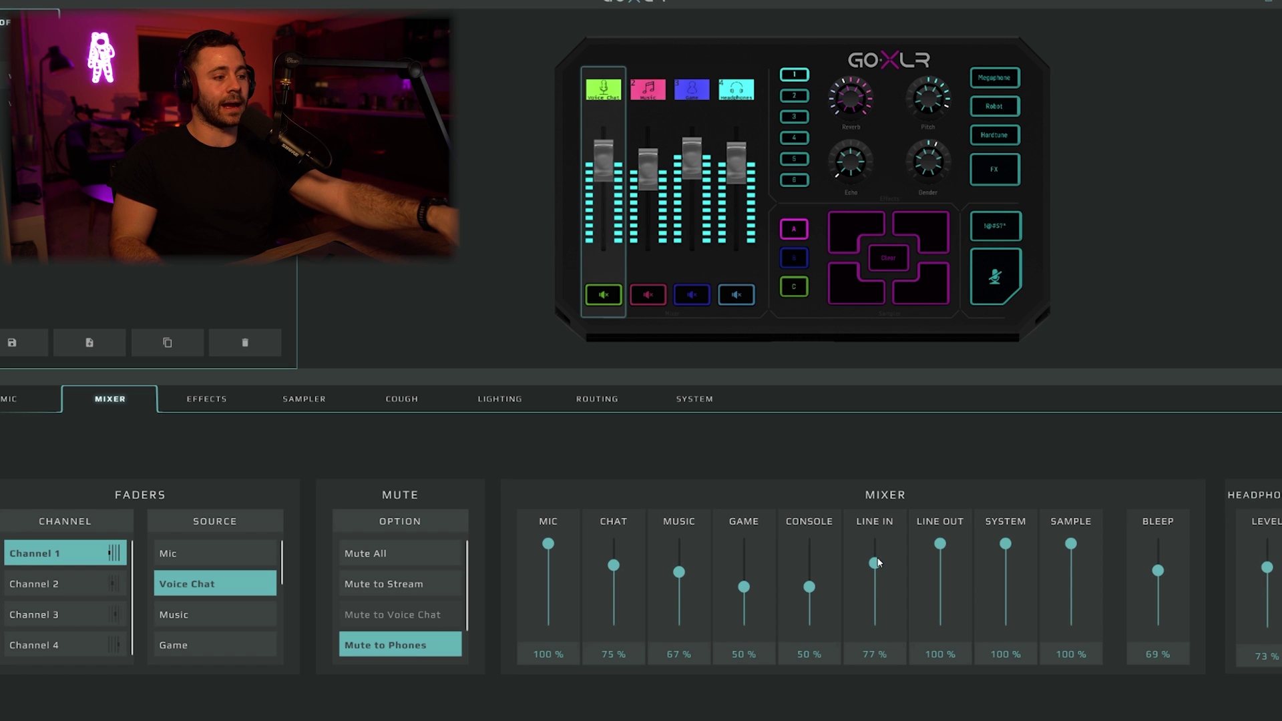